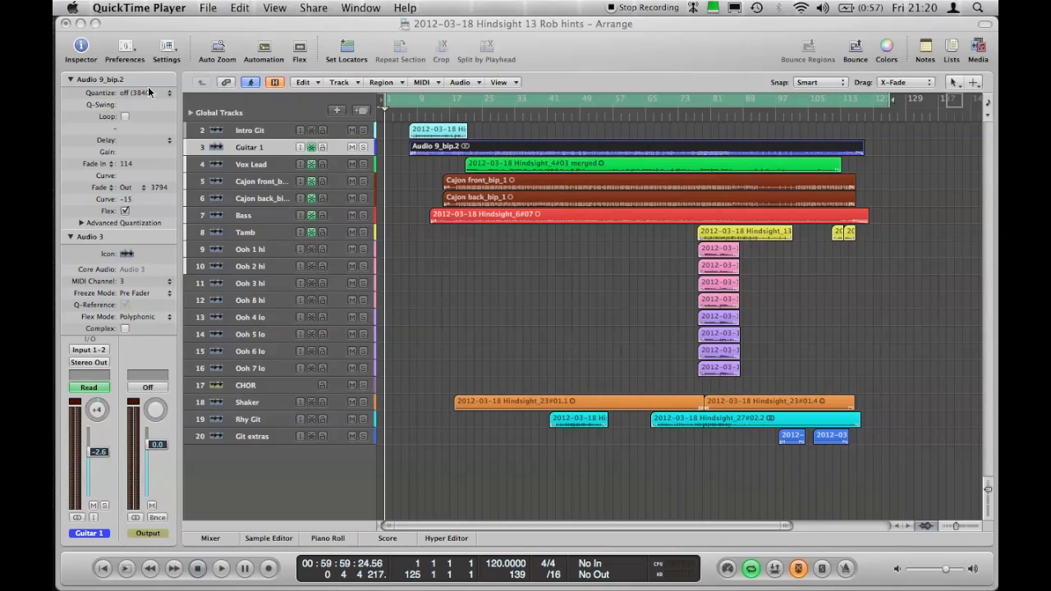
# Select the Intro Git track in the arrangement and solo it.
pyautogui.click(462, 249)
pyautogui.press('Up')
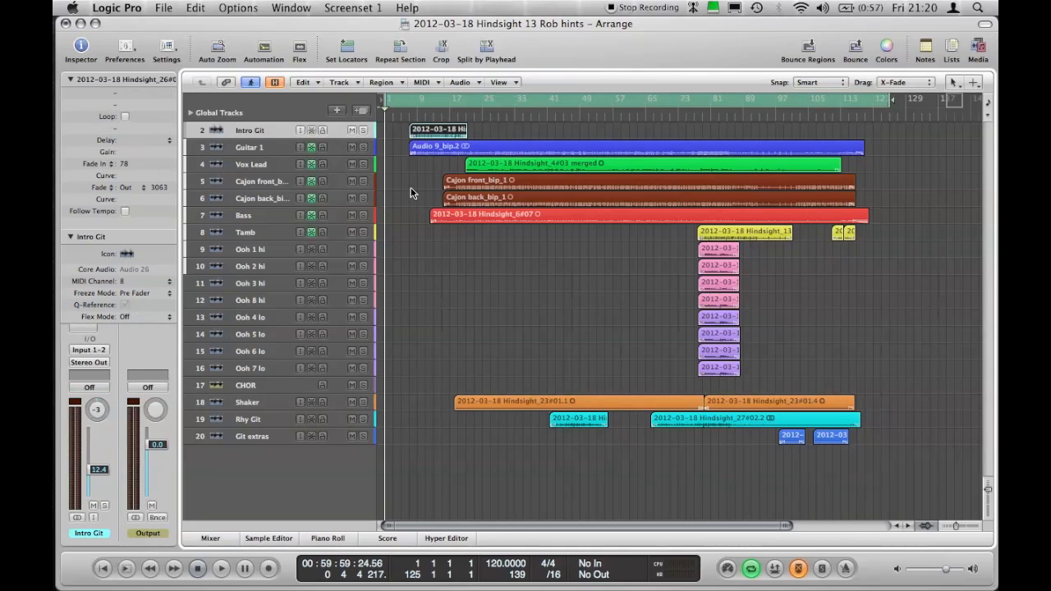
pyautogui.press('Down')
pyautogui.press('Down')
pyautogui.press('Down')
pyautogui.press('Down')
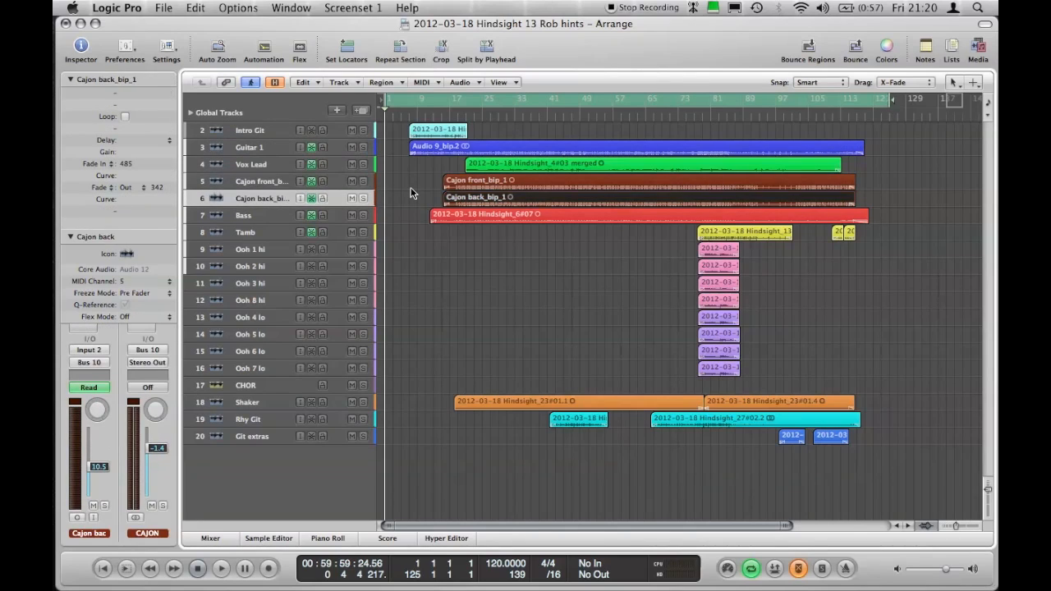
pyautogui.press('Up')
pyautogui.press('Up')
pyautogui.press('Up')
pyautogui.press('Up')
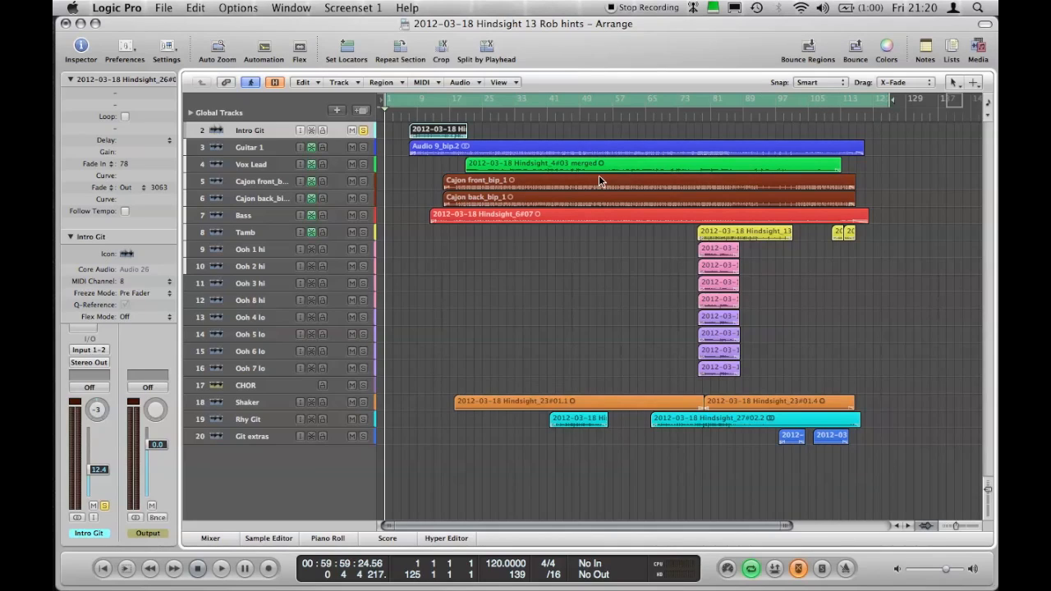
# Examine the start of the cycle range at bar 1 against the first regions, and the full extent of the arrangement.
pyautogui.hotkey('ctrl', 'Right')
pyautogui.hotkey('ctrl', 'Right')
pyautogui.hotkey('ctrl', 'Right')
pyautogui.hscroll(-5, 598, 176)
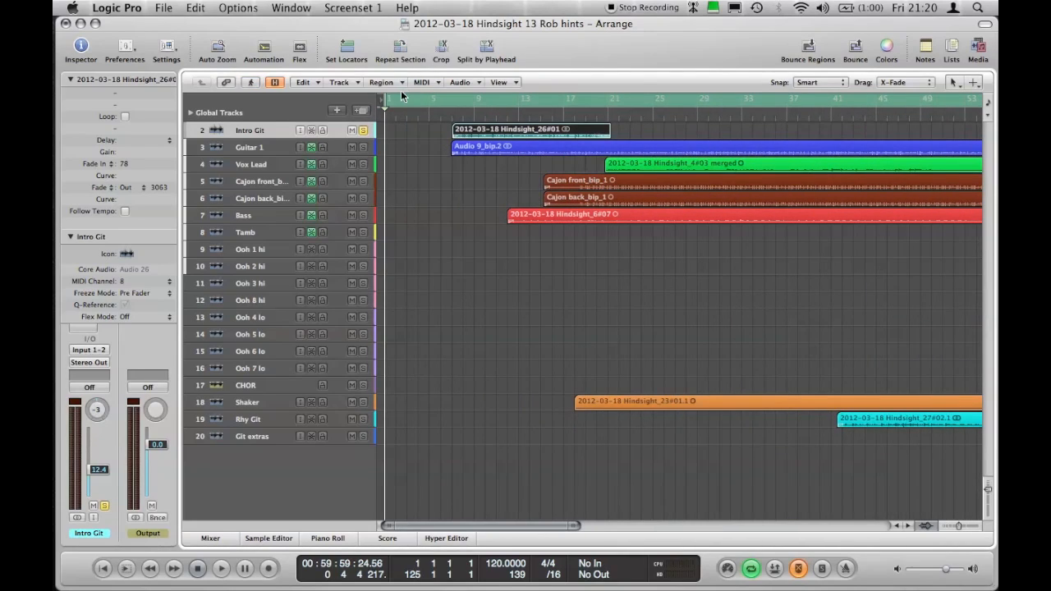
pyautogui.moveTo(386, 99)
pyautogui.mouseDown()
pyautogui.moveTo(408, 98)
pyautogui.moveTo(385, 99)
pyautogui.mouseUp()
pyautogui.hotkey('ctrl', 'Right')
pyautogui.hotkey('ctrl', 'Right')
pyautogui.hotkey('ctrl', 'Right')
pyautogui.hotkey('ctrl', 'Right')
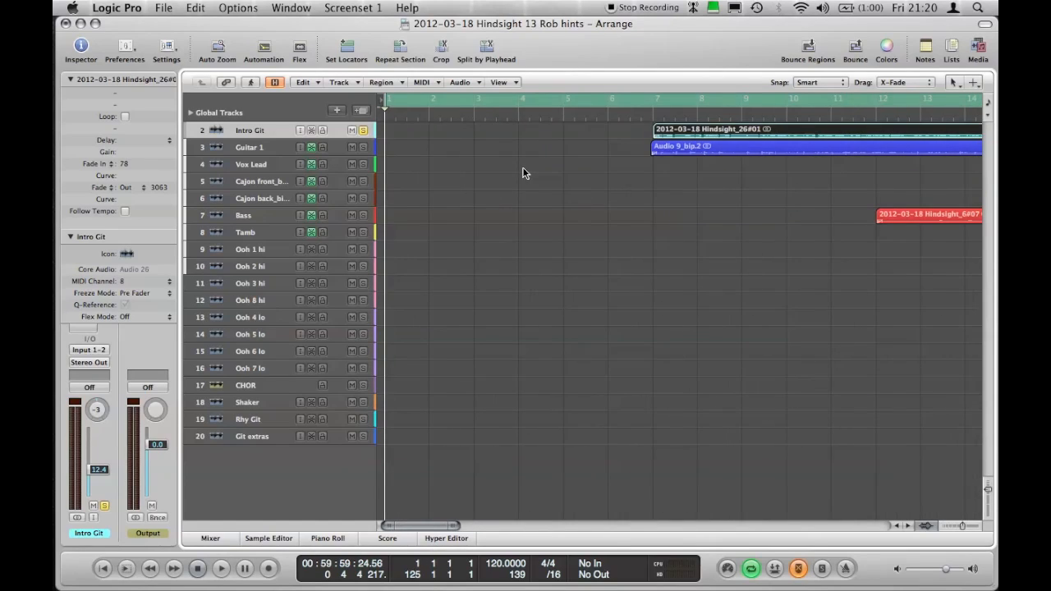
pyautogui.hotkey('ctrl', 'alt', 'Left')
pyautogui.hotkey('ctrl', 'alt', 'Left')
pyautogui.hotkey('ctrl', 'alt', 'Left')
pyautogui.hotkey('ctrl', 'alt', 'Left')
pyautogui.hotkey('ctrl', 'alt', 'Left')
pyautogui.hotkey('ctrl', 'alt', 'Left')
pyautogui.hotkey('ctrl', 'alt', 'Left')
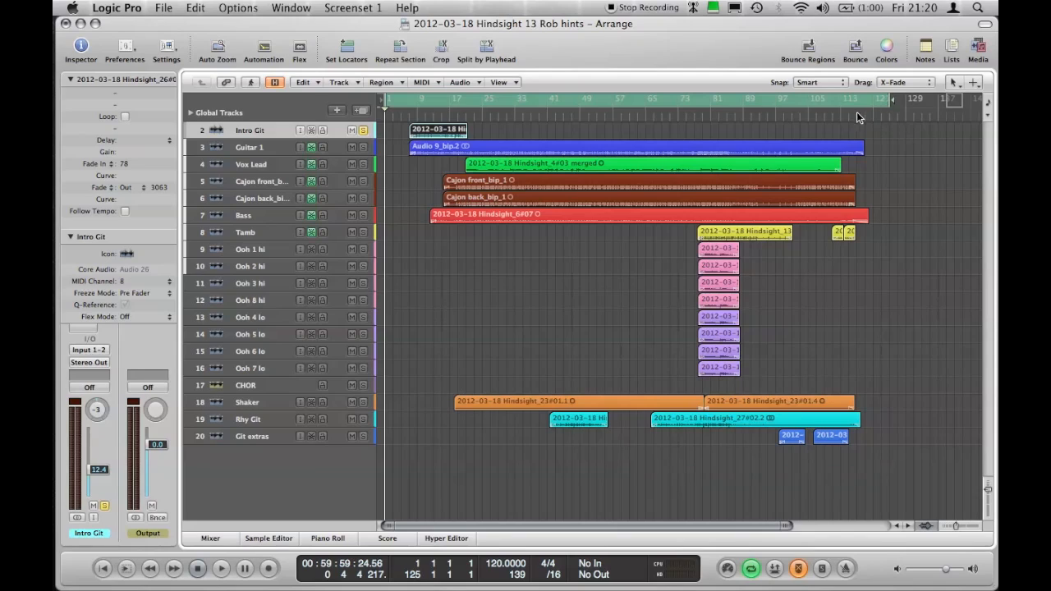
# Bounce the soloed Intro Git track offline as an MP3 named intro git, from bar 1 to bar 125 at 192 kbps stereo.
pyautogui.click(856, 49)
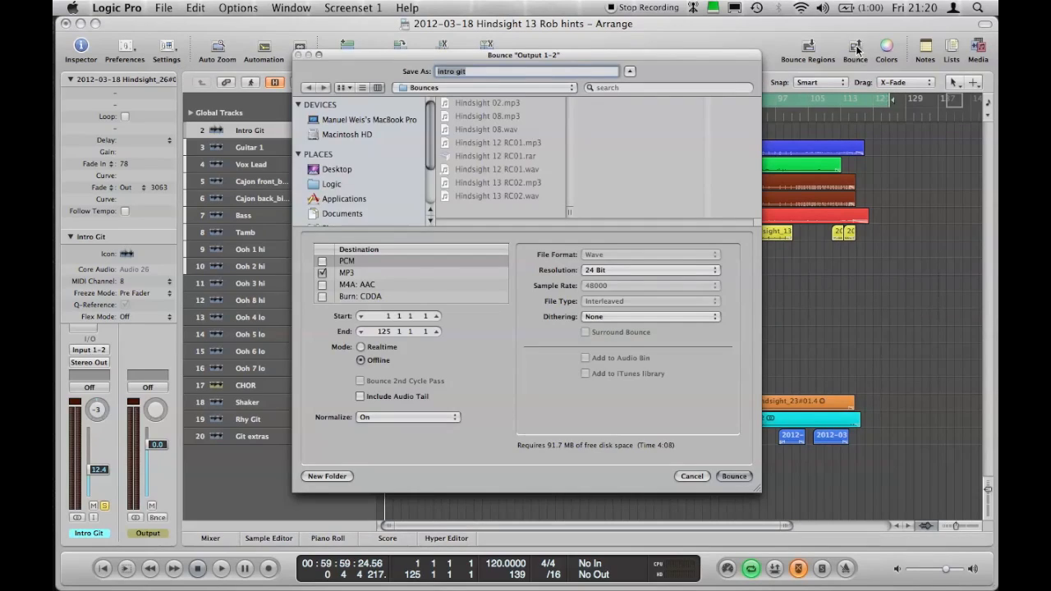
pyautogui.click(347, 275)
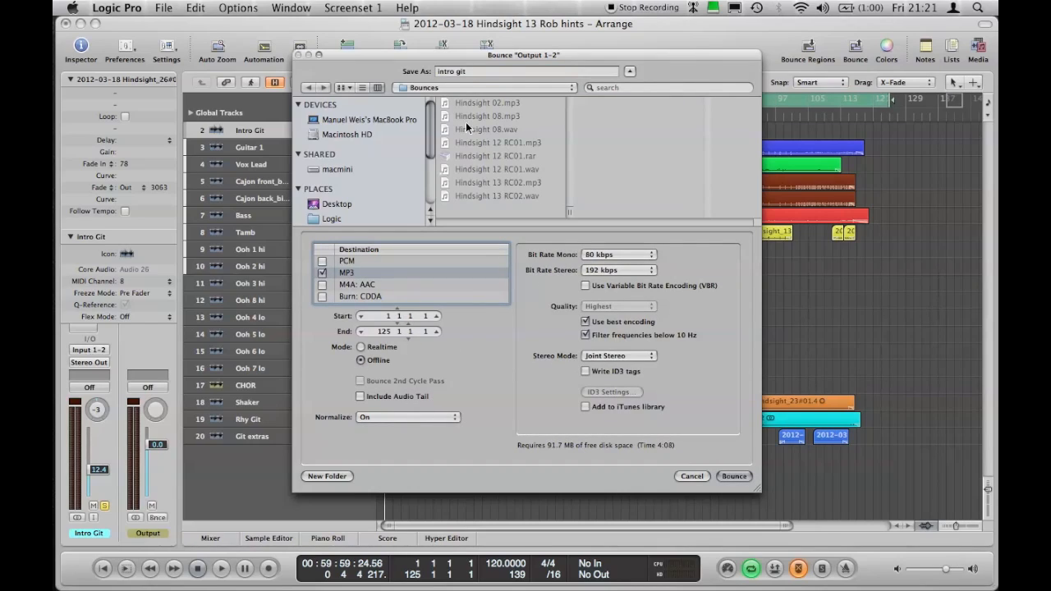
pyautogui.click(474, 71)
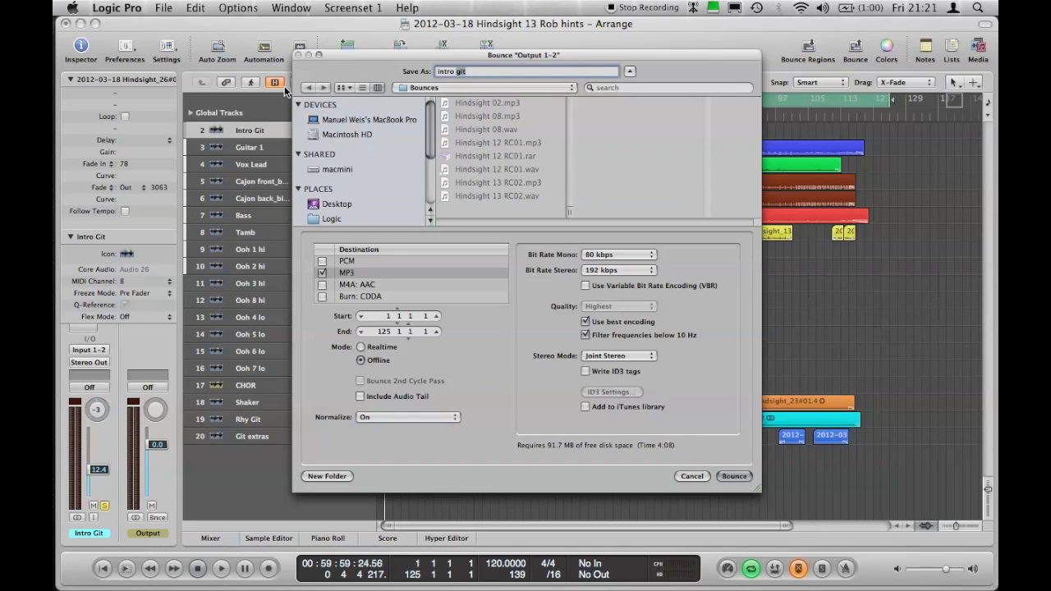
pyautogui.moveTo(381, 52); pyautogui.dragTo(471, 114)
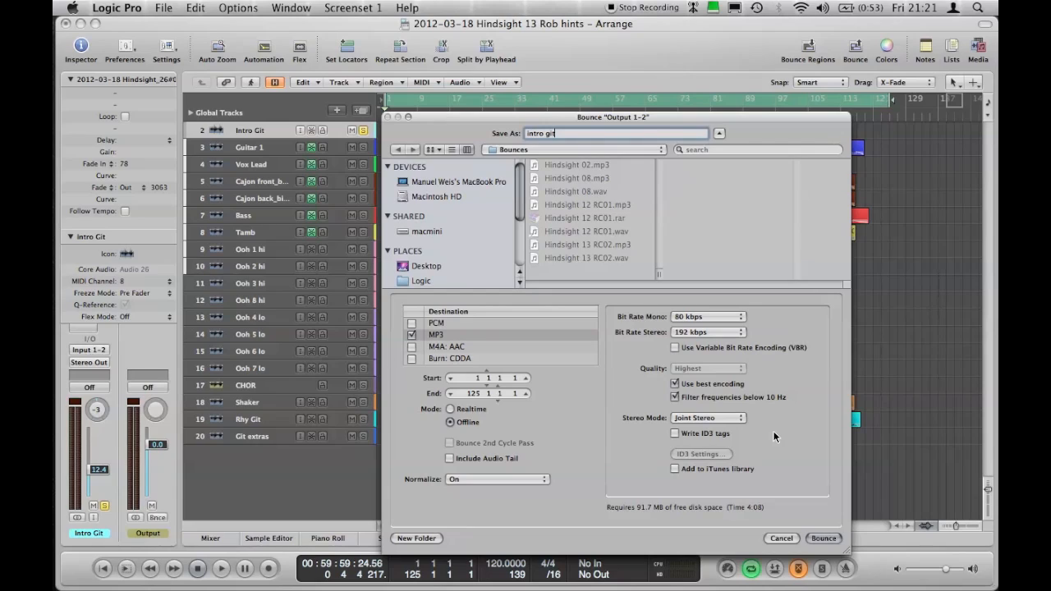
pyautogui.click(823, 538)
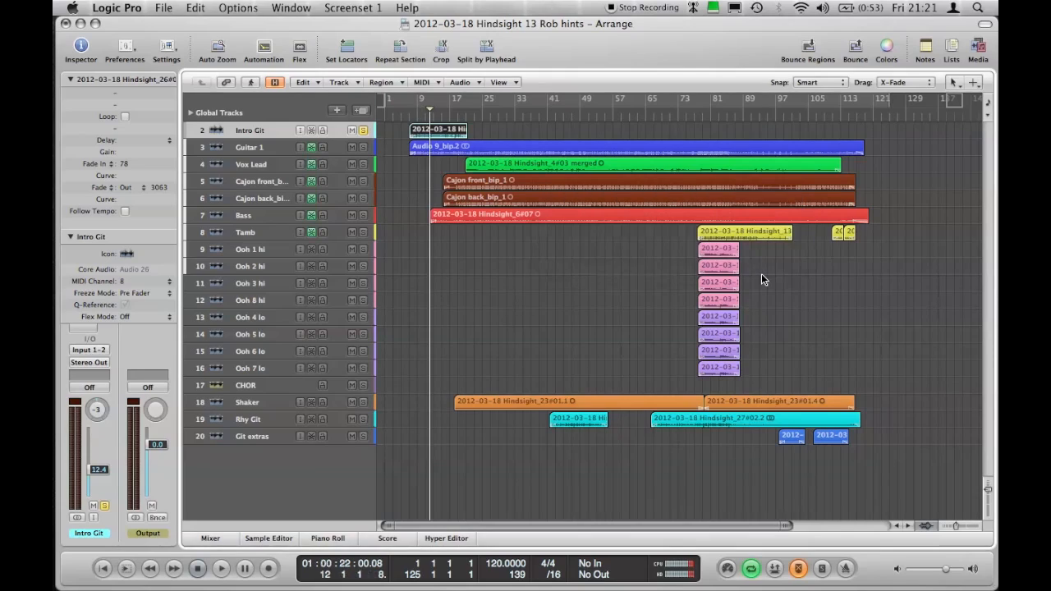
# Clear the solo on the Intro Git and Guitar 1 tracks.
pyautogui.click(363, 147)
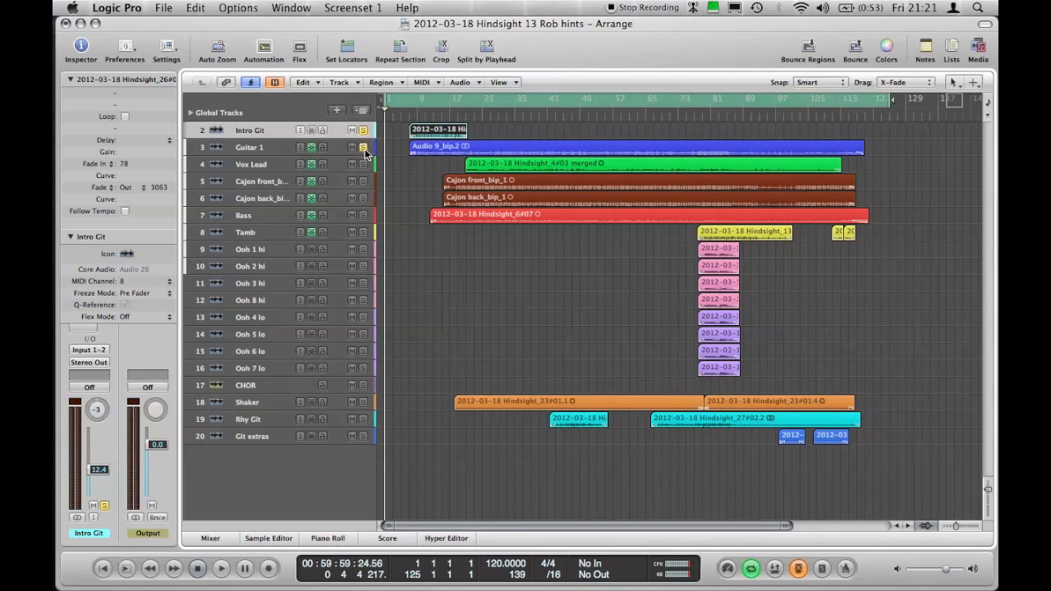
pyautogui.click(362, 130)
pyautogui.click(362, 146)
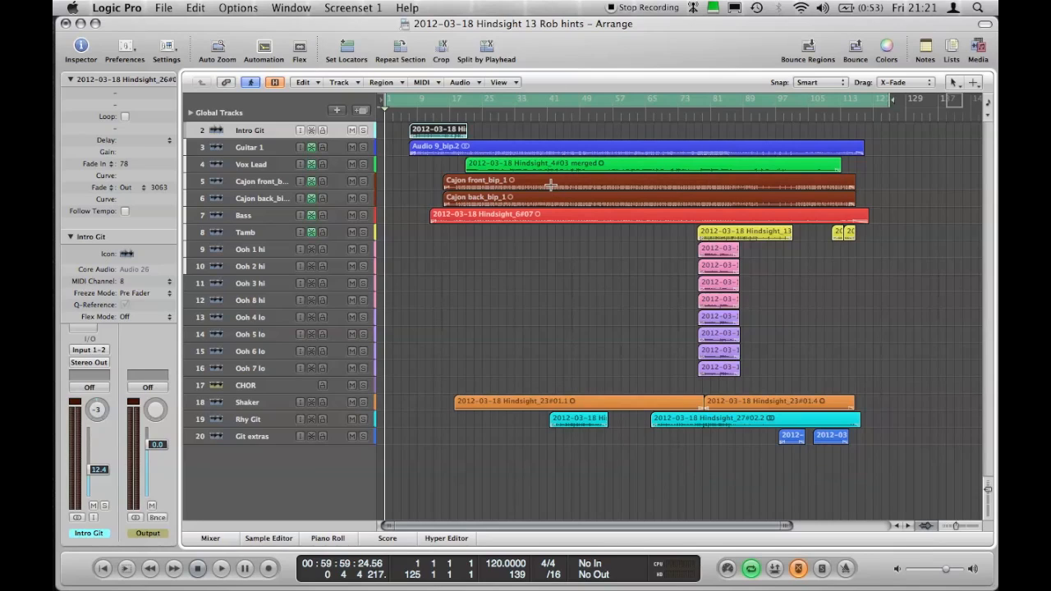
# Switch to Final Cut Pro and select the MVI_3952 tambourine video clip in the event browser.
pyautogui.press('super+w')
pyautogui.click(428, 224)
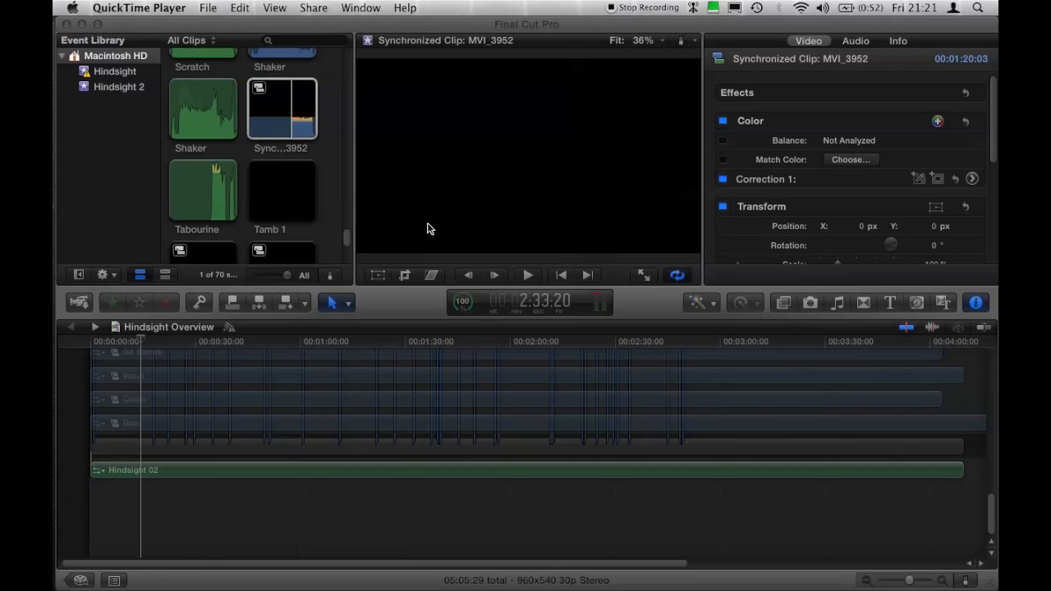
pyautogui.scroll(4, 324, 200)
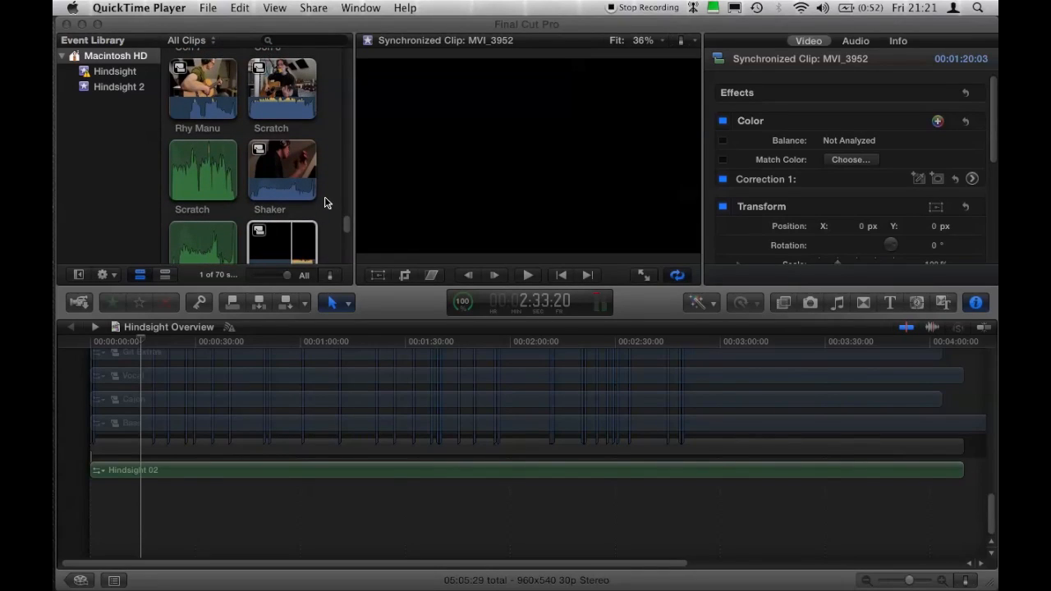
pyautogui.scroll(-2, 325, 203)
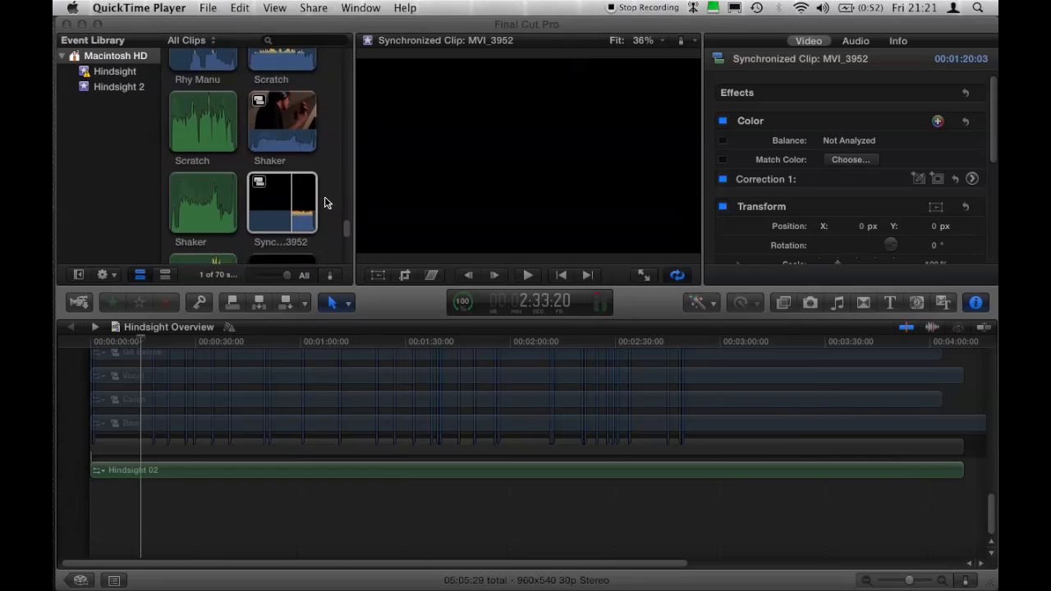
pyautogui.scroll(5, 324, 203)
pyautogui.scroll(3, 324, 202)
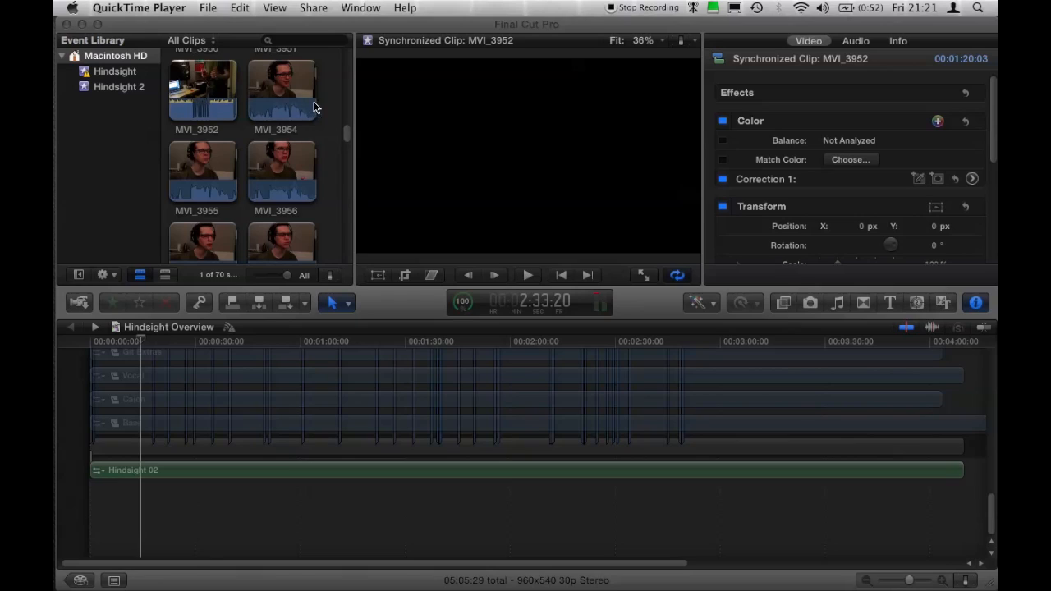
pyautogui.scroll(4, 327, 109)
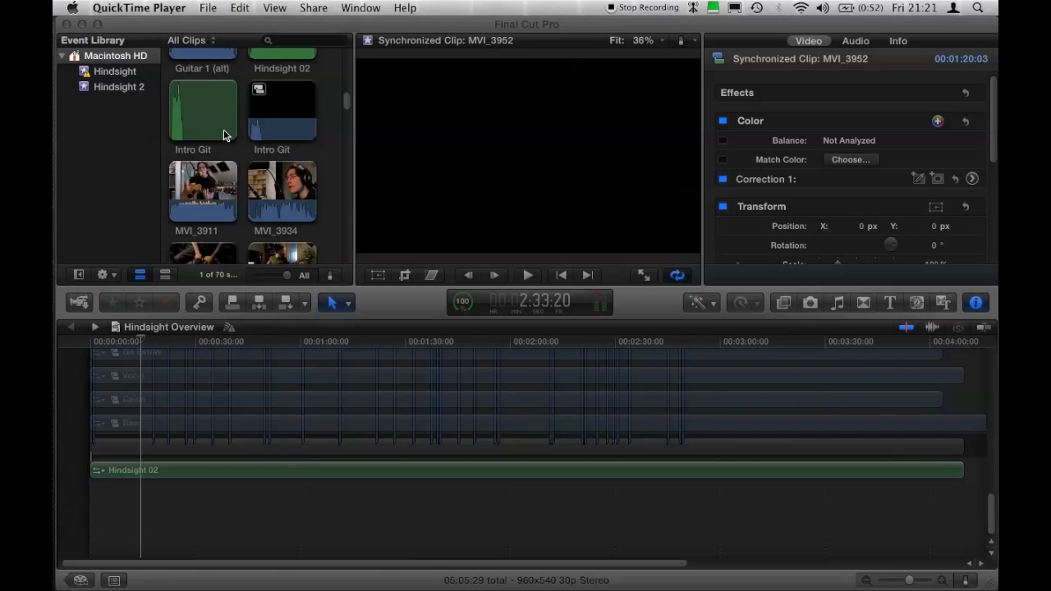
pyautogui.scroll(2, 224, 135)
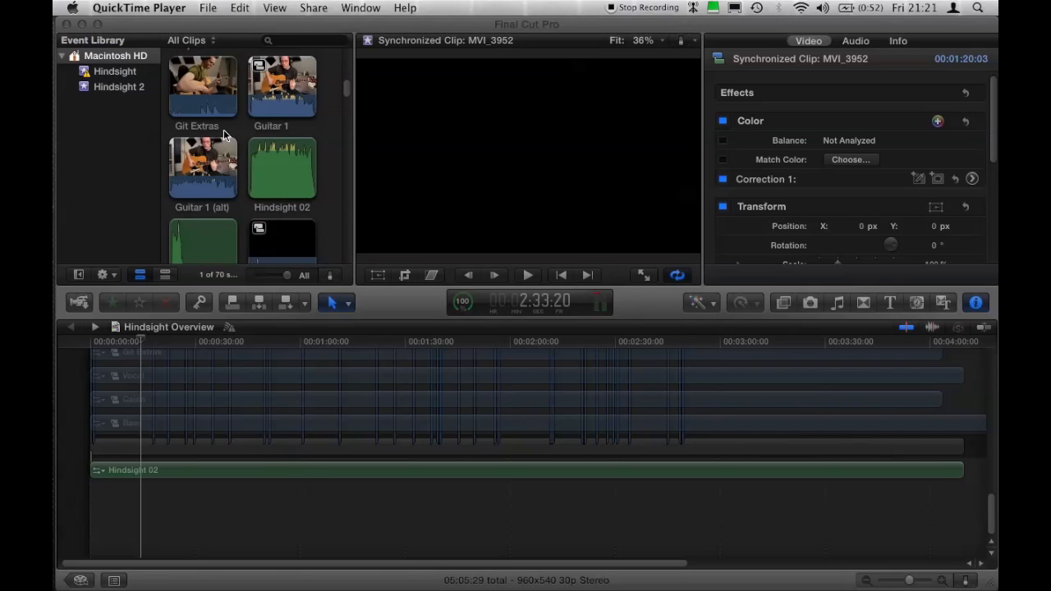
pyautogui.scroll(5, 223, 130)
pyautogui.scroll(-2, 223, 130)
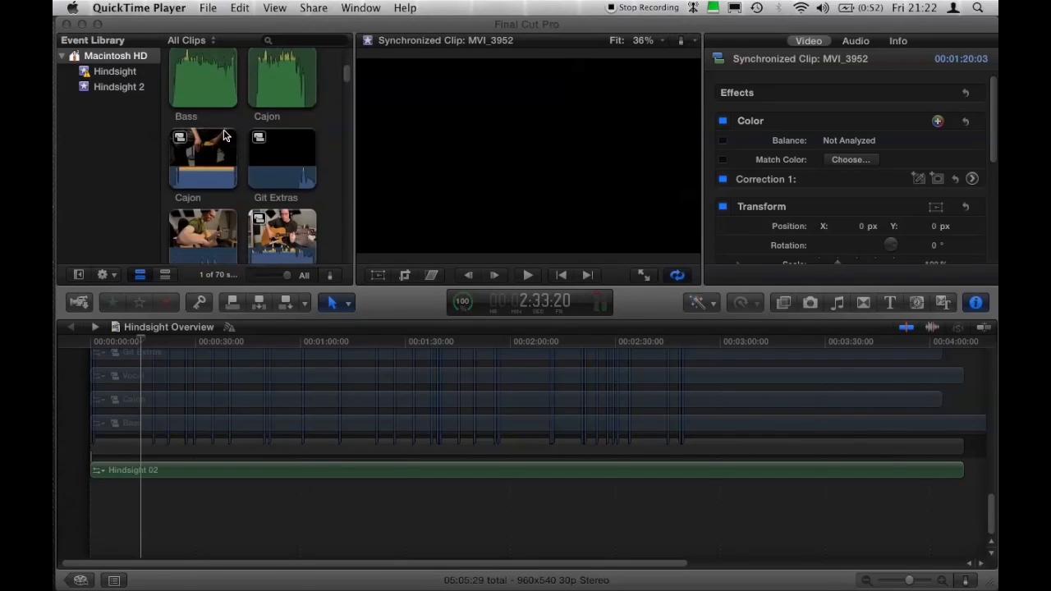
pyautogui.scroll(-10, 223, 132)
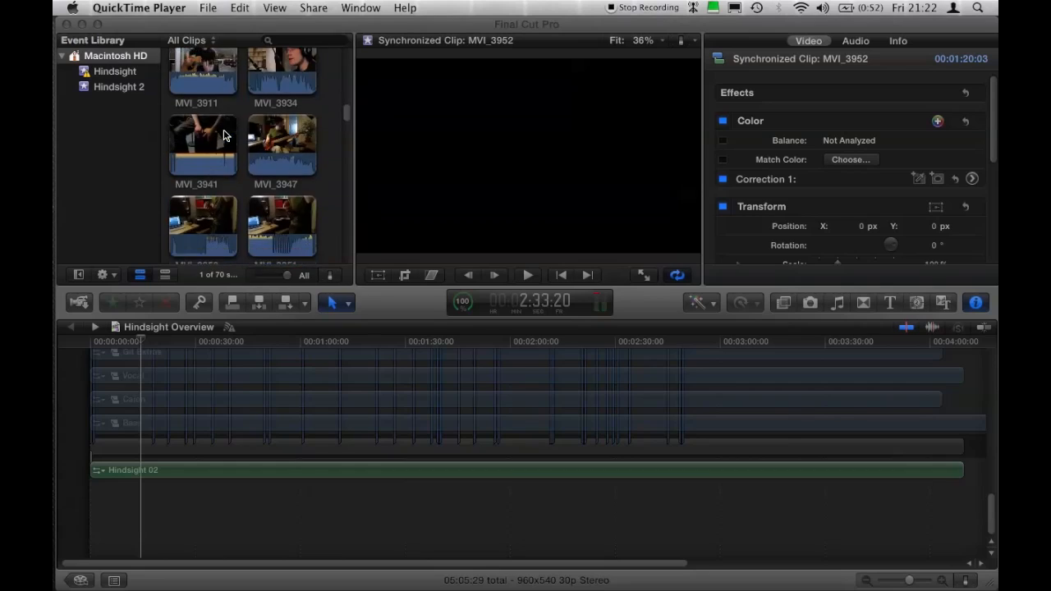
pyautogui.scroll(-2, 224, 136)
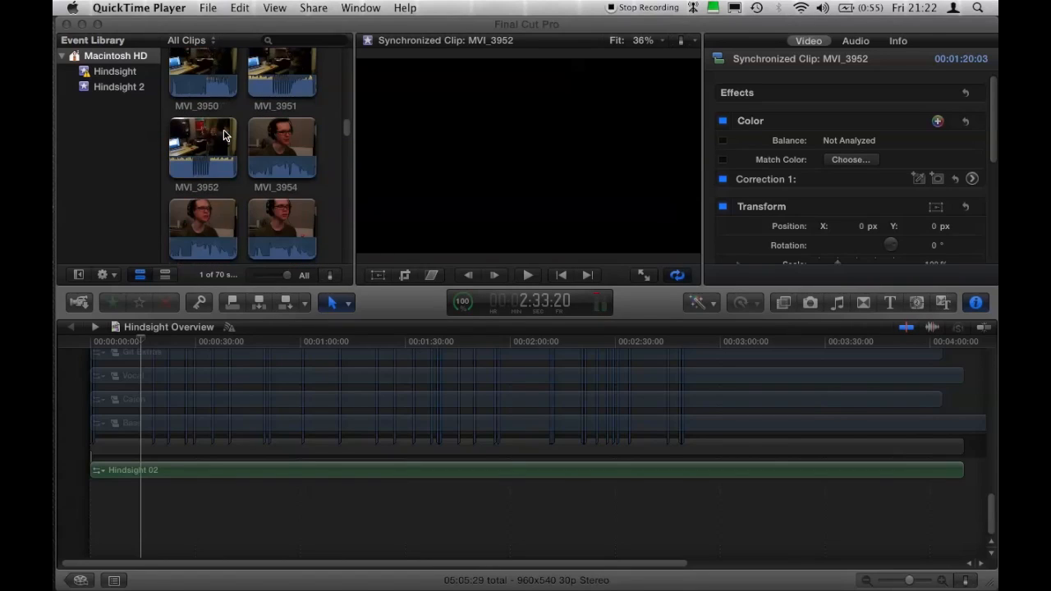
pyautogui.click(208, 139)
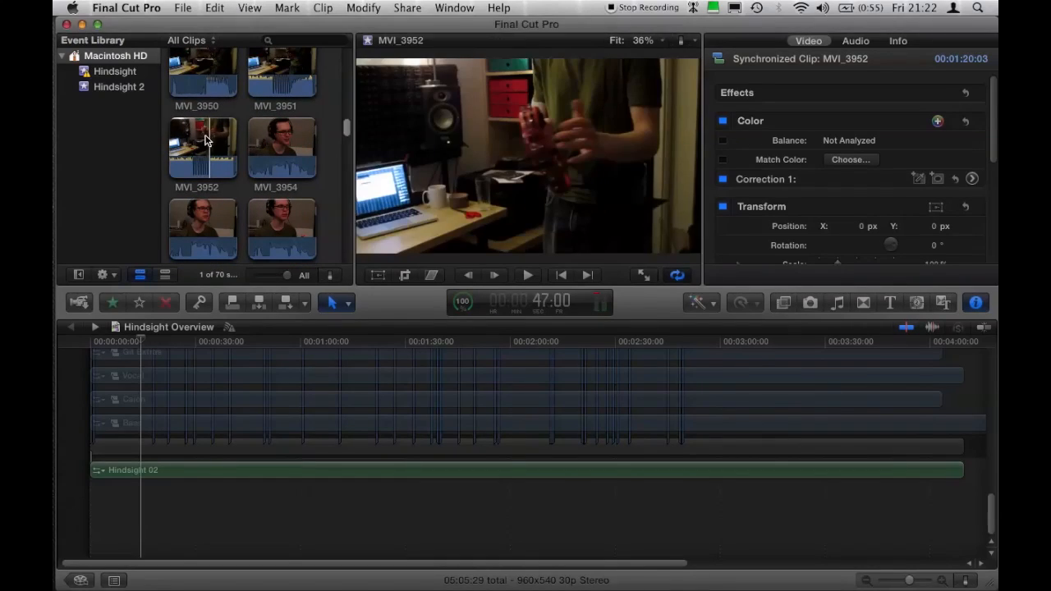
pyautogui.click(211, 139)
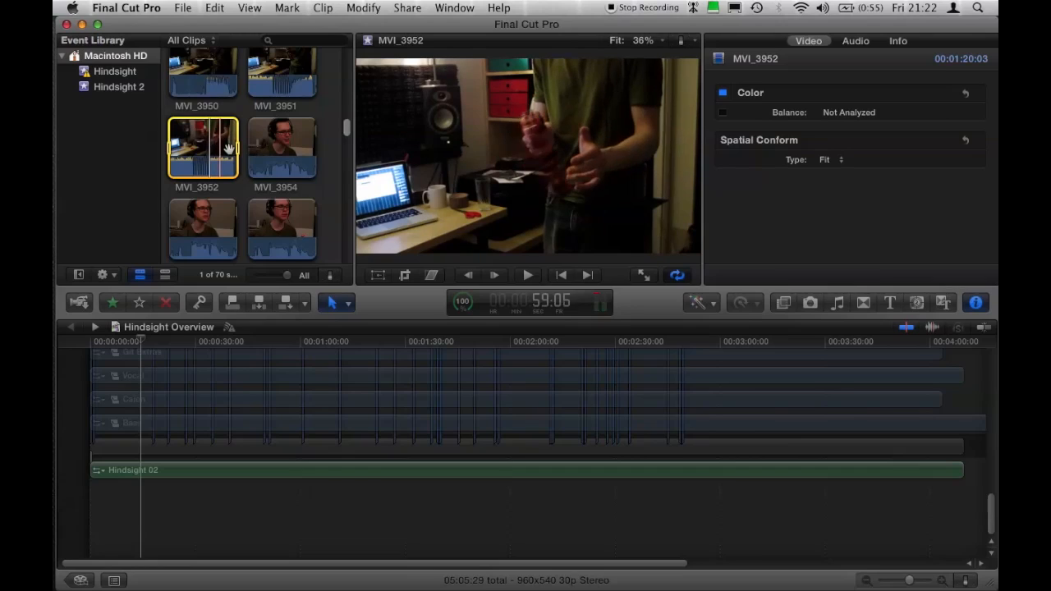
# Add the Tabourine audio clip to the selection and synchronize it with MVI_3952.
pyautogui.scroll(-2, 238, 123)
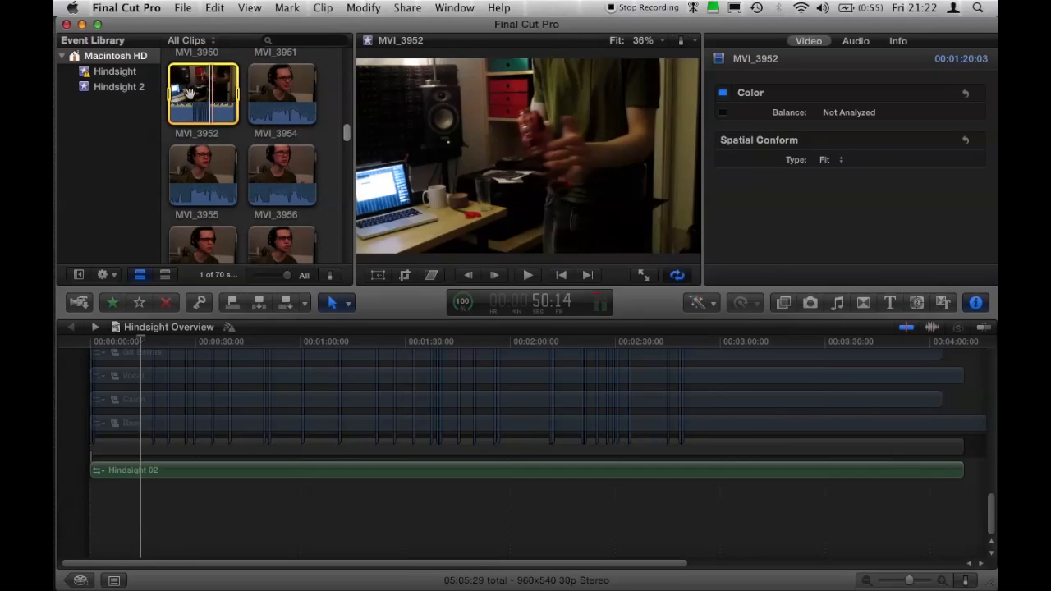
pyautogui.scroll(-15, 234, 134)
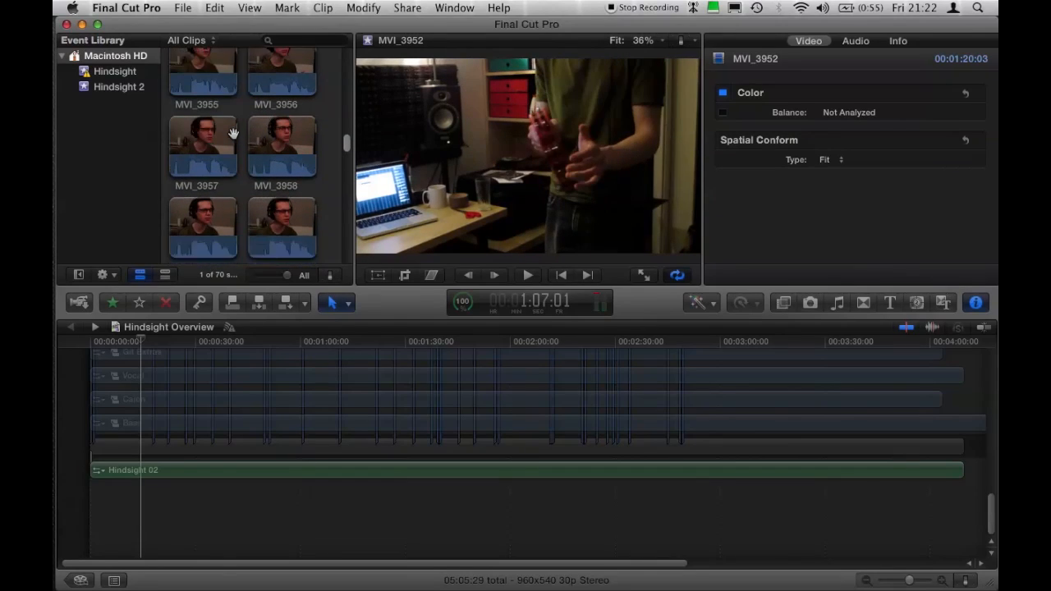
pyautogui.scroll(-15, 234, 134)
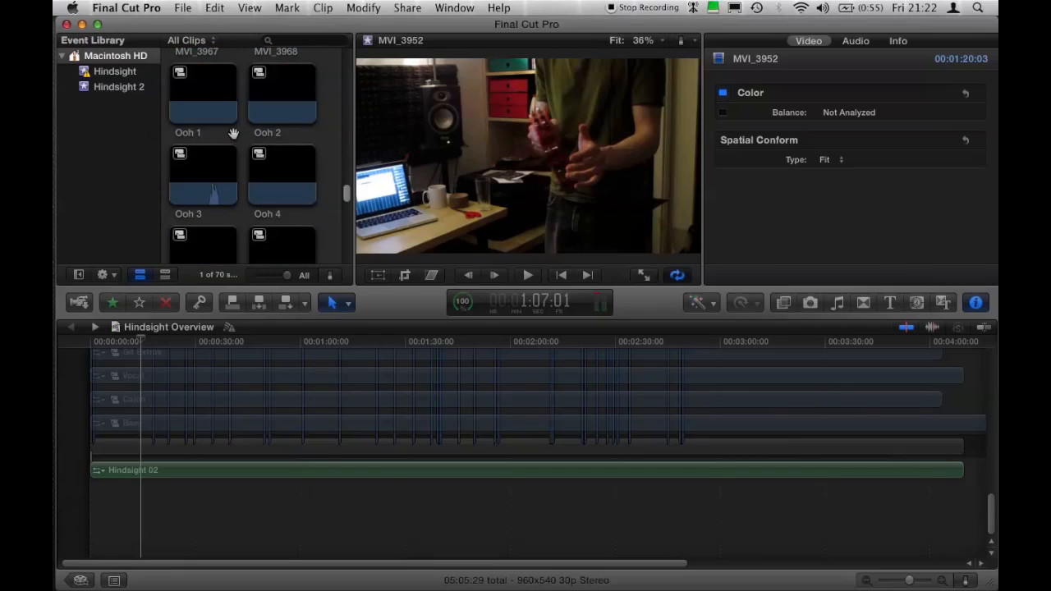
pyautogui.scroll(-5, 233, 134)
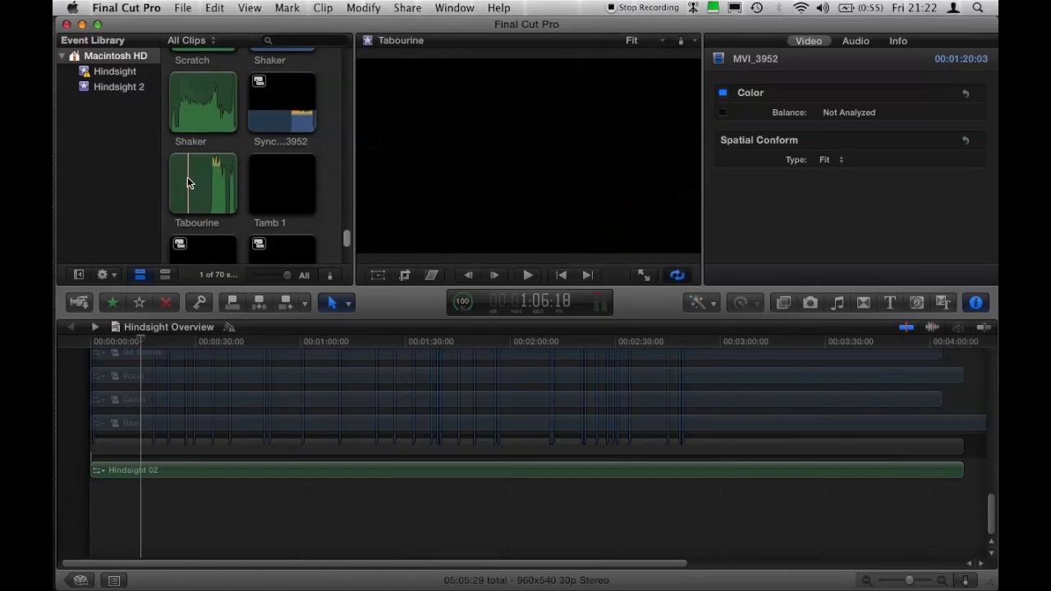
pyautogui.keyDown('super'); pyautogui.click(187, 182); pyautogui.keyUp('super')
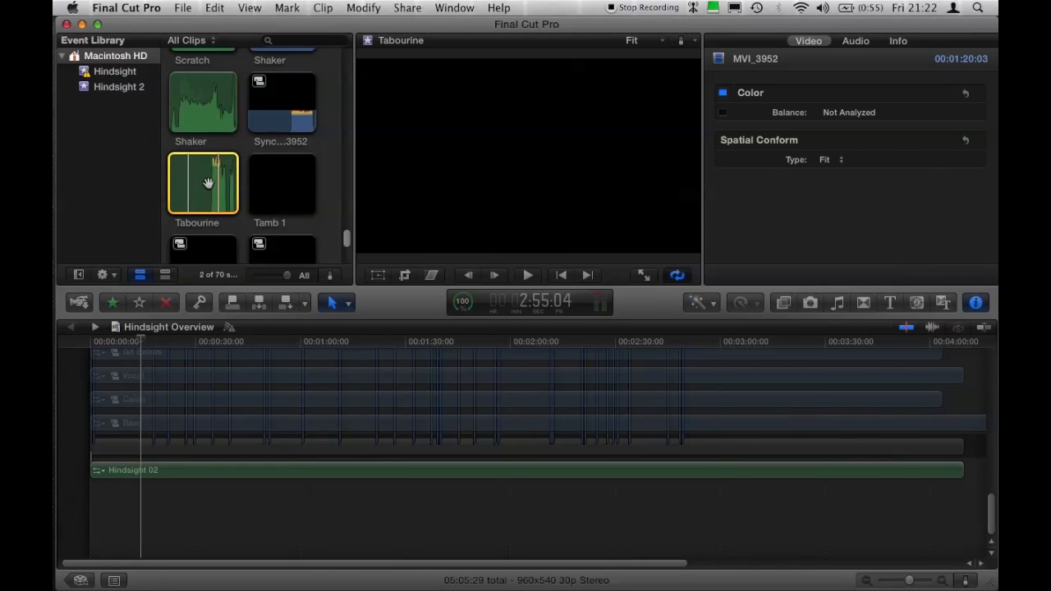
pyautogui.rightClick(208, 182)
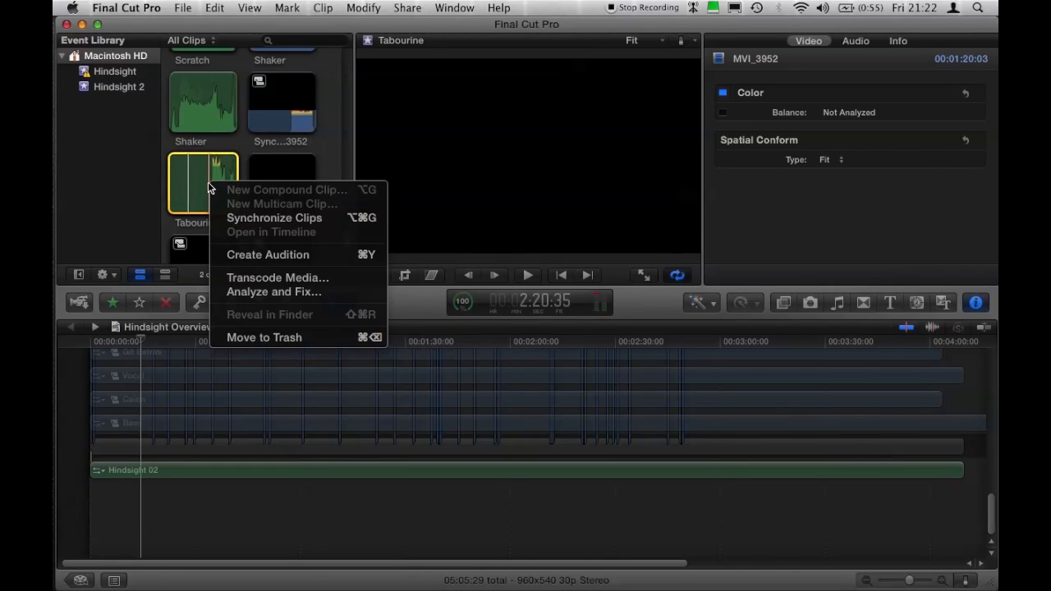
pyautogui.click(265, 218)
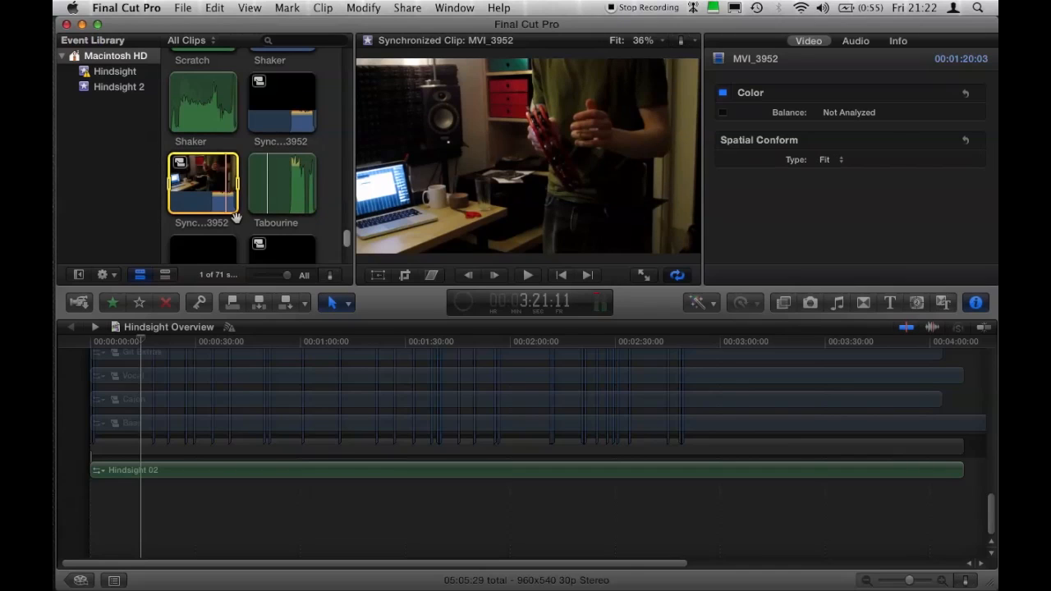
# Open the new synchronized clip in the timeline and examine how the MVI_3952 and Tabourine waveforms line up.
pyautogui.doubleClick(237, 191)
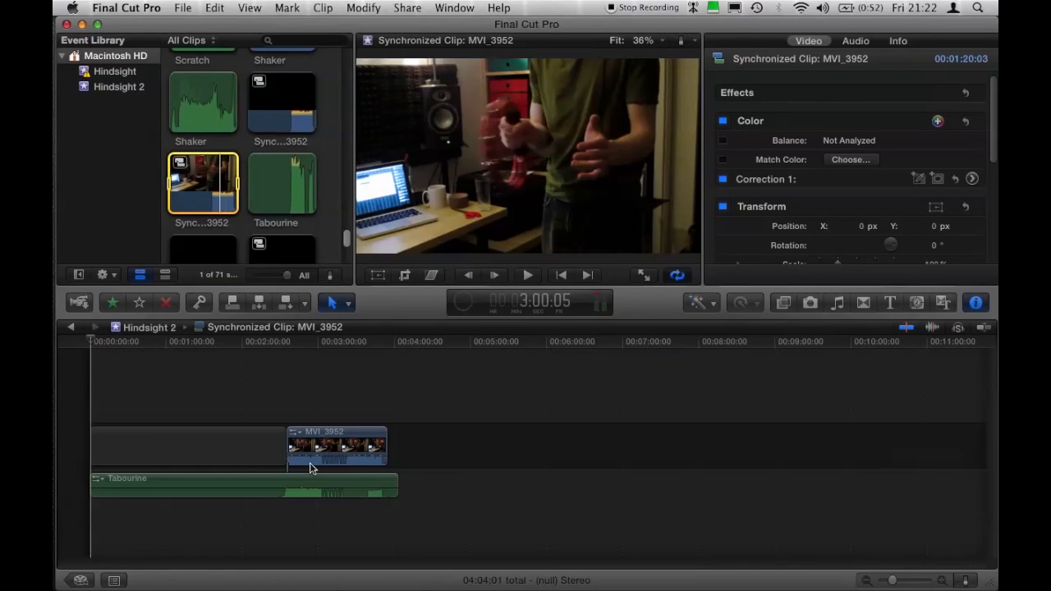
pyautogui.click(310, 462)
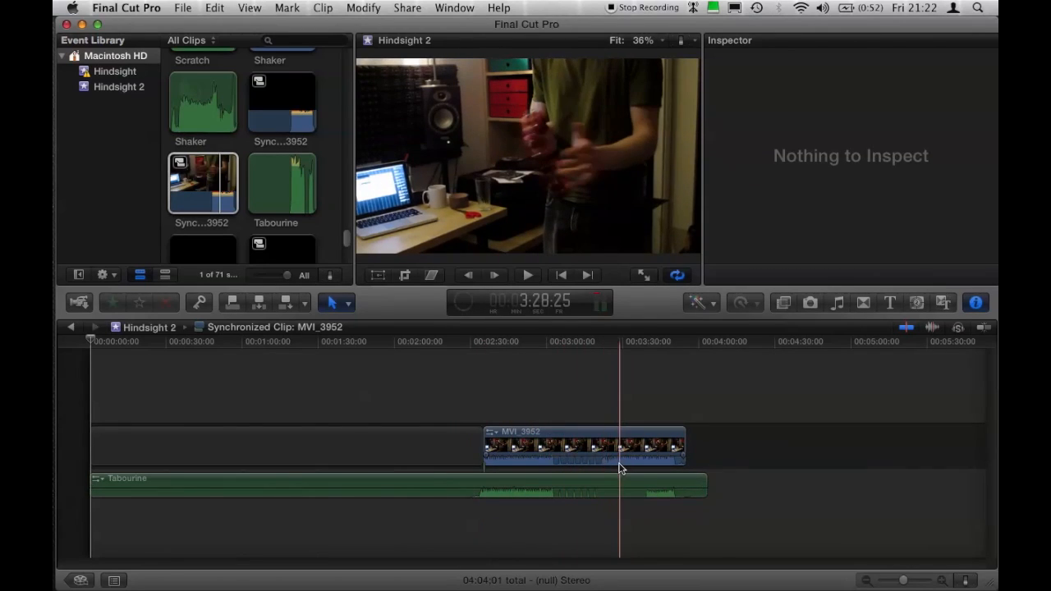
pyautogui.press('super+equal')
pyautogui.press('super+equal')
pyautogui.press('super+equal')
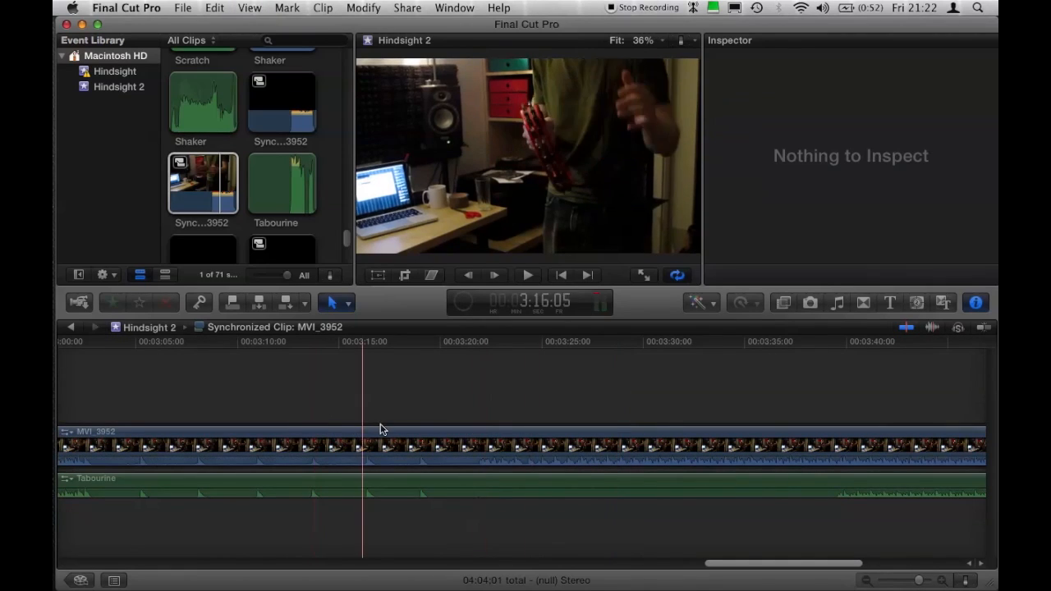
pyautogui.hscroll(-5, 347, 404)
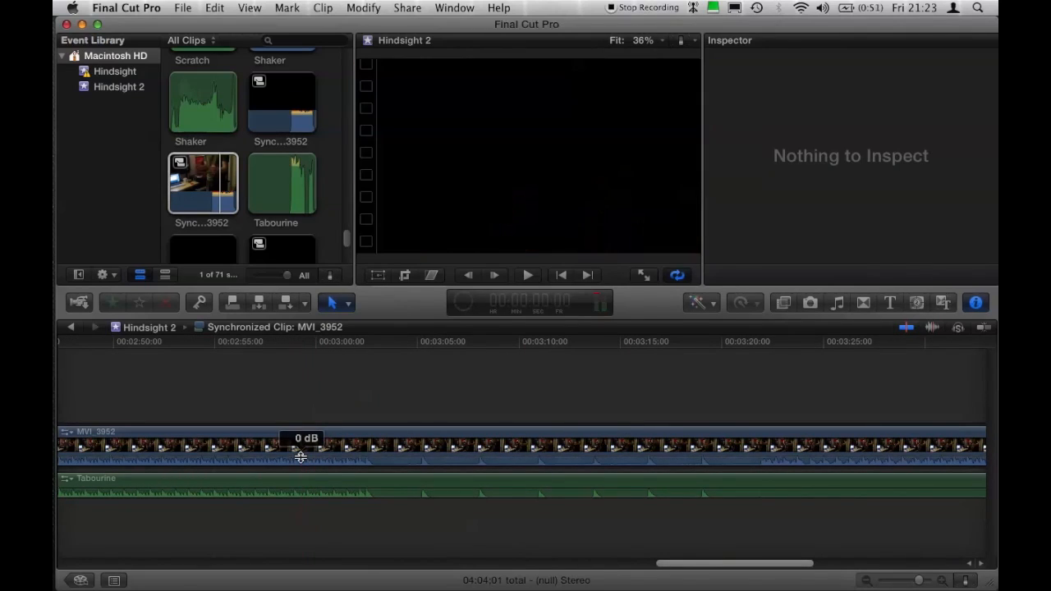
# Lower the MVI_3952 clip's own audio to silence and play the synchronized clip from about 2:46 with only the Tabourine track.
pyautogui.moveTo(301, 458); pyautogui.dragTo(301, 480)
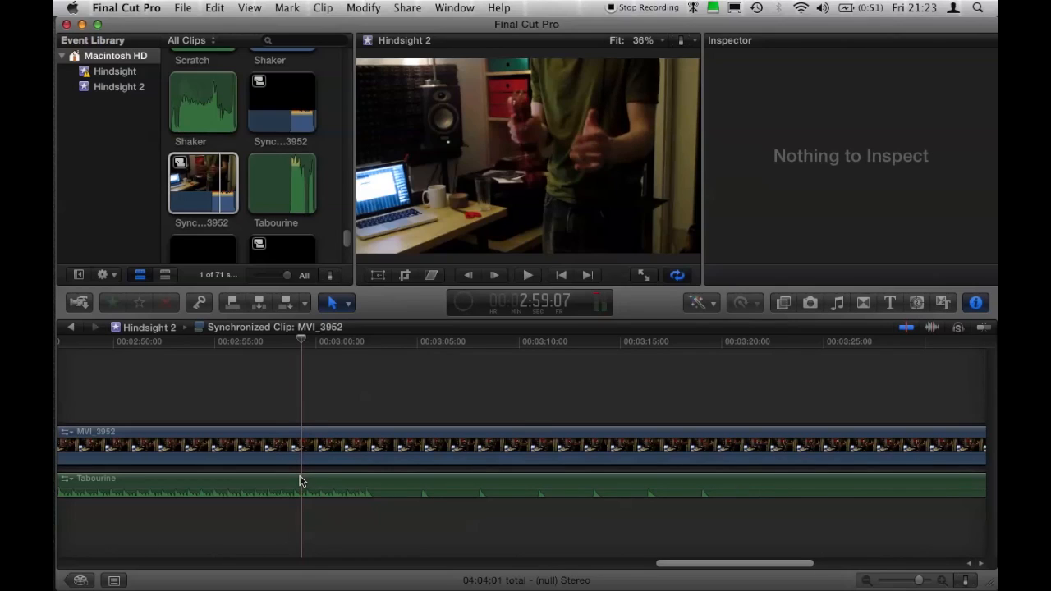
pyautogui.hscroll(-3, 301, 480)
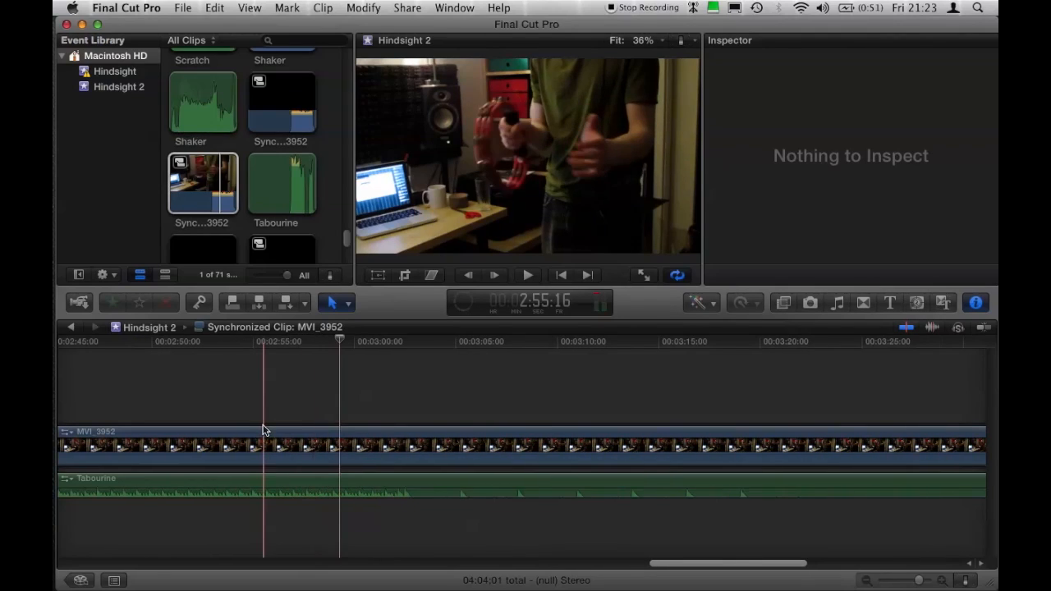
pyautogui.hscroll(-1, 263, 429)
pyautogui.hscroll(-3, 263, 429)
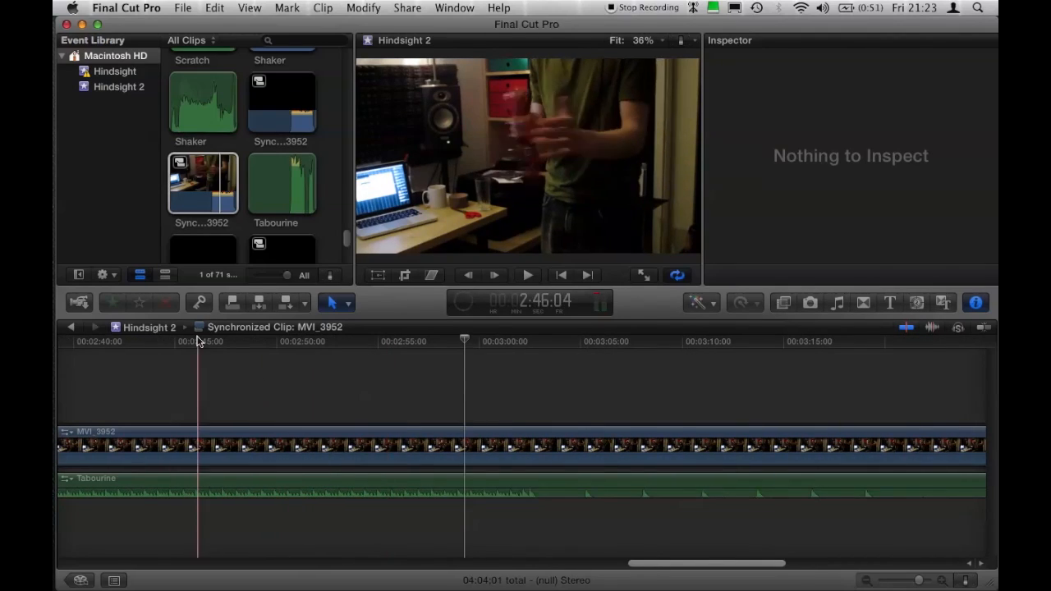
pyautogui.click(197, 343)
pyautogui.press('space')
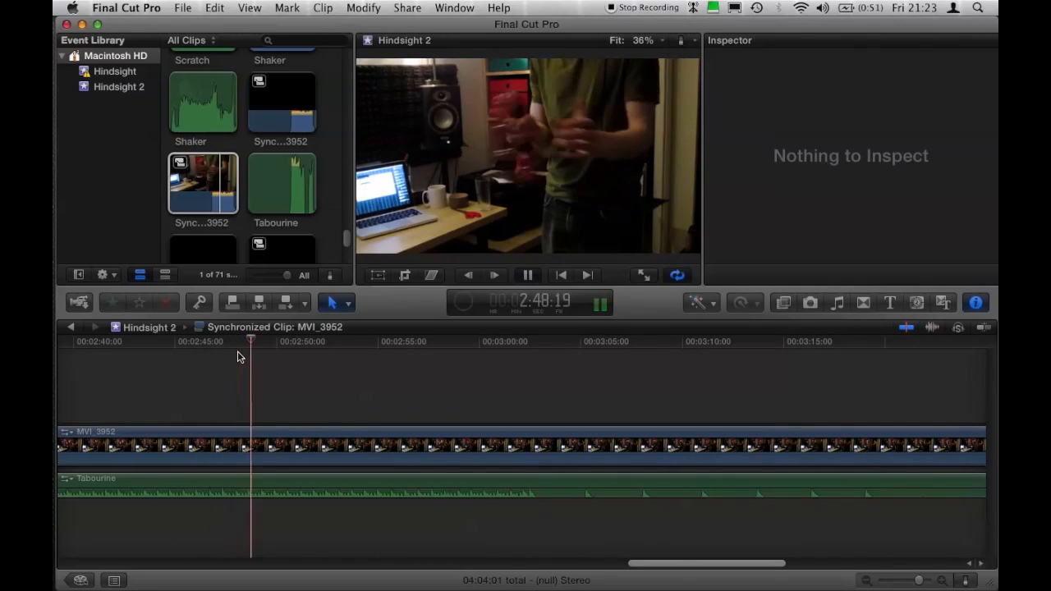
pyautogui.press('space')
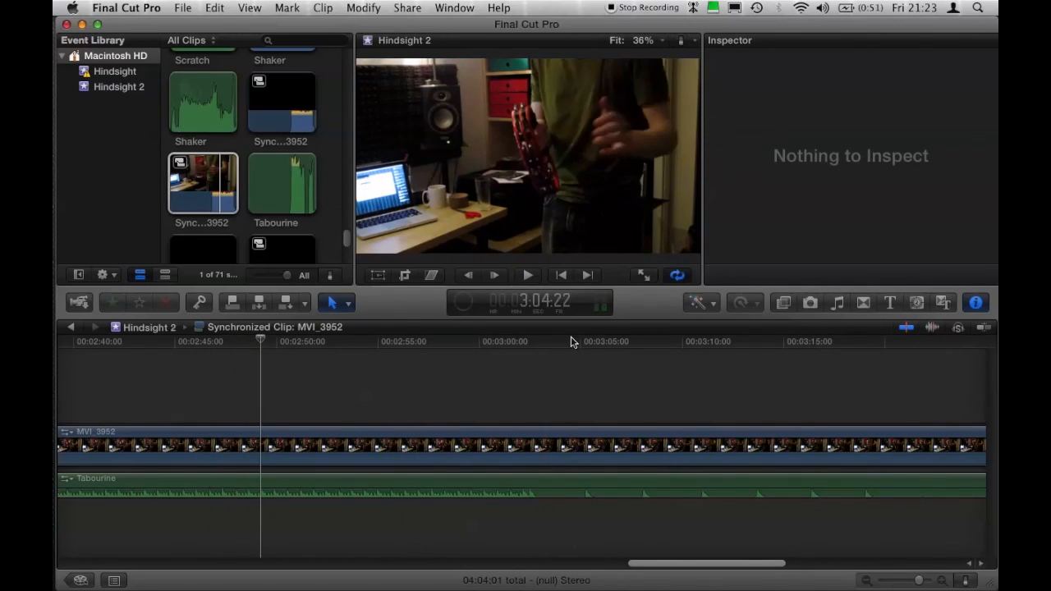
# Try moving the Tabourine clip about 1:20 later and fading in its start, and undo both changes.
pyautogui.press('super+minus')
pyautogui.press('super+minus')
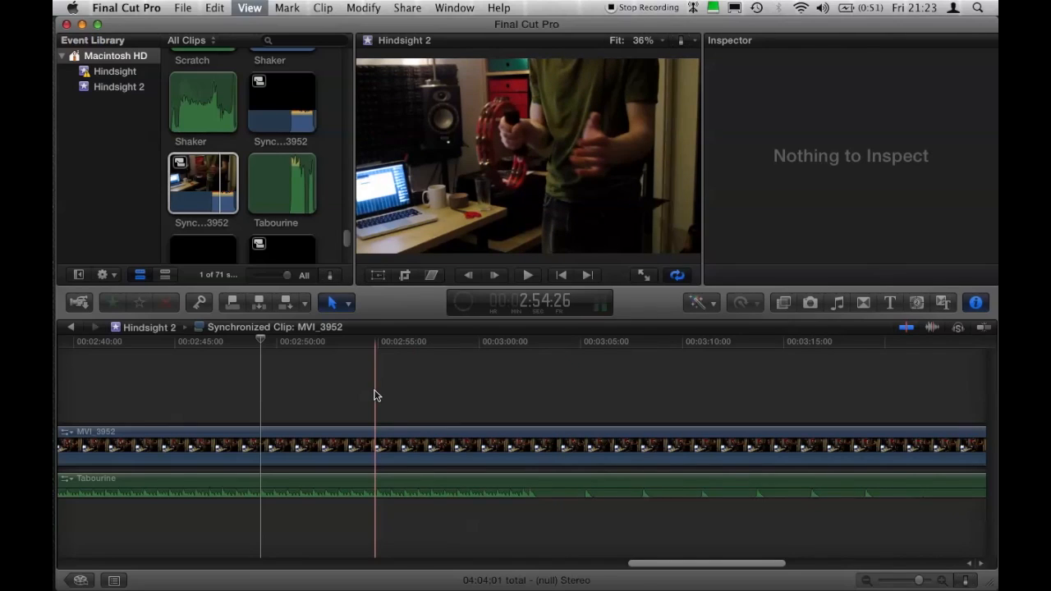
pyautogui.hscroll(-5, 378, 406)
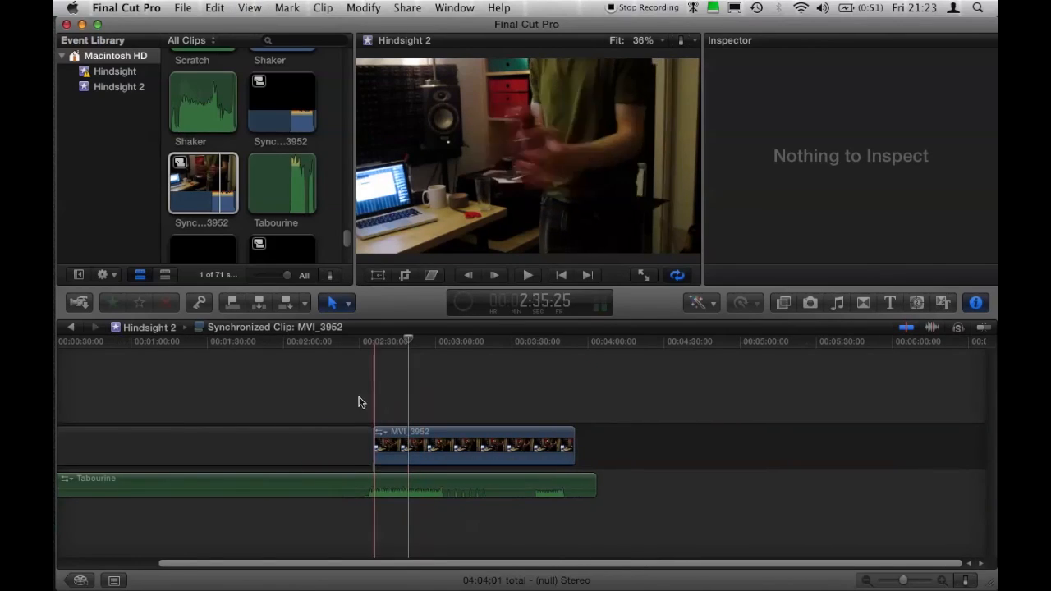
pyautogui.hscroll(-3, 386, 422)
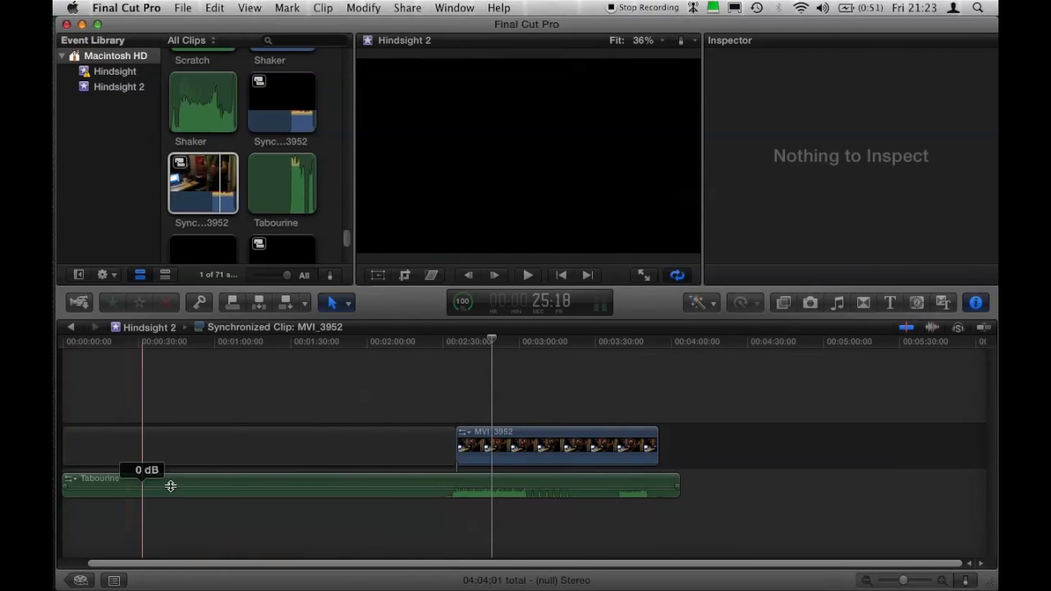
pyautogui.moveTo(271, 485); pyautogui.dragTo(682, 488)
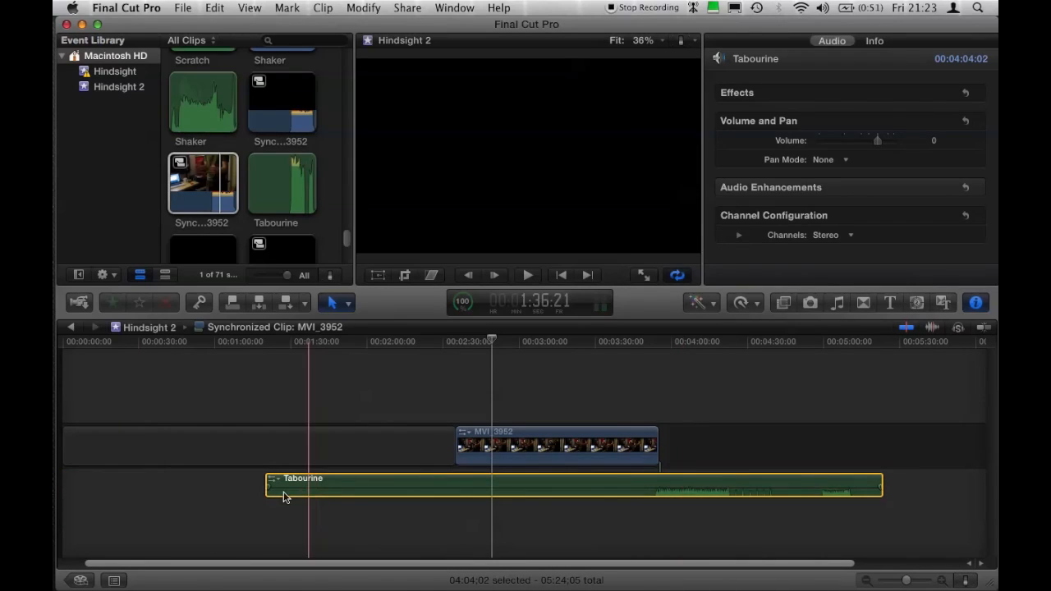
pyautogui.moveTo(268, 484); pyautogui.dragTo(508, 482)
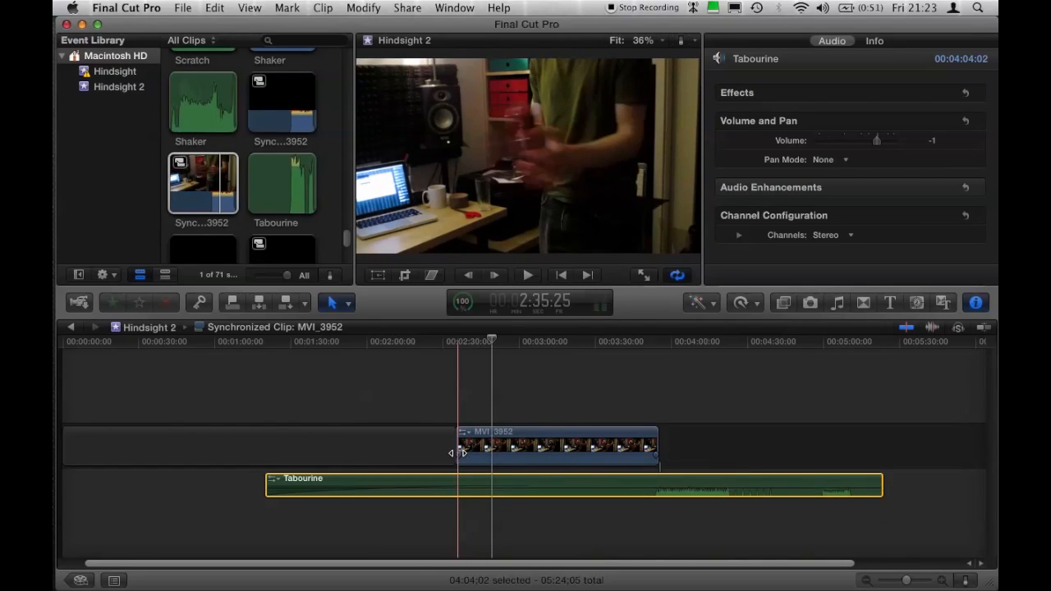
pyautogui.press('super+z')
pyautogui.press('super+z')
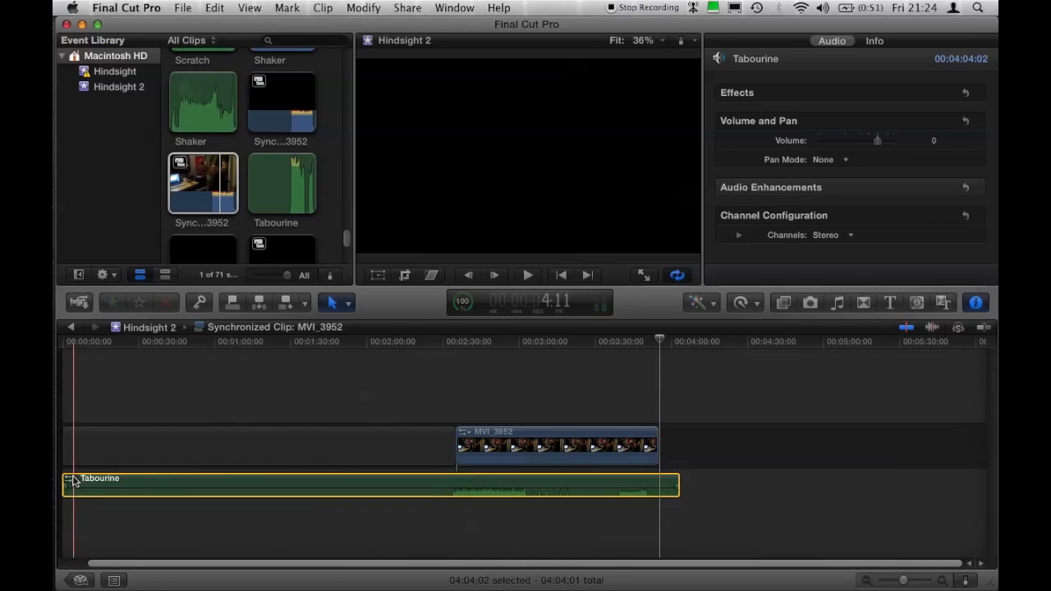
# Try to trim the start edge of the gap before MVI_3952 to line up with the beginning of the Tabourine clip.
pyautogui.click(70, 343)
pyautogui.press('super+equal')
pyautogui.press('super+equal')
pyautogui.press('super+equal')
pyautogui.press('super+equal')
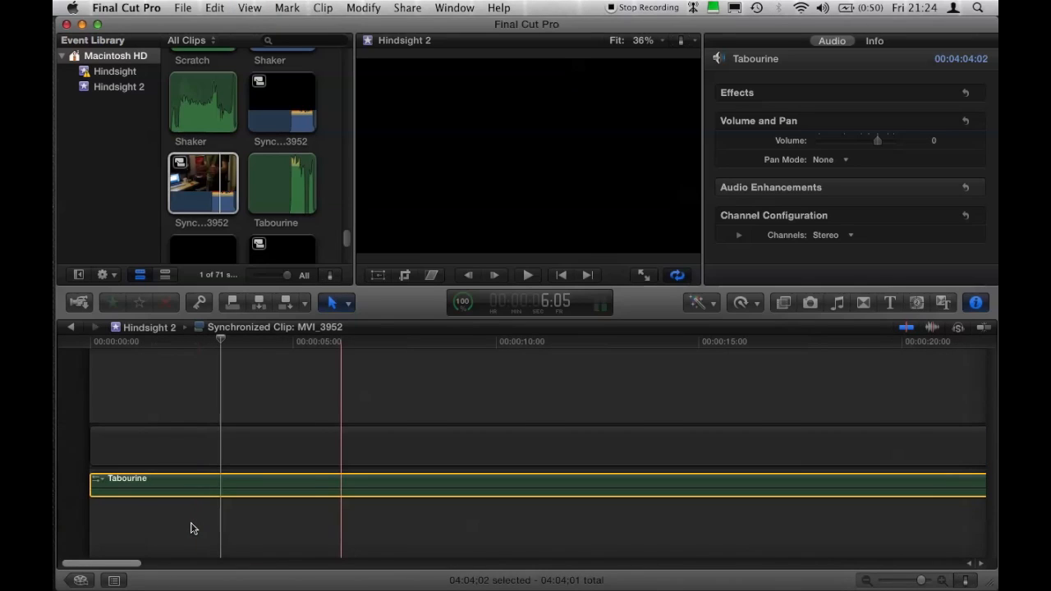
pyautogui.press('super+equal')
pyautogui.press('super+equal')
pyautogui.press('super+equal')
pyautogui.hscroll(-20, 199, 529)
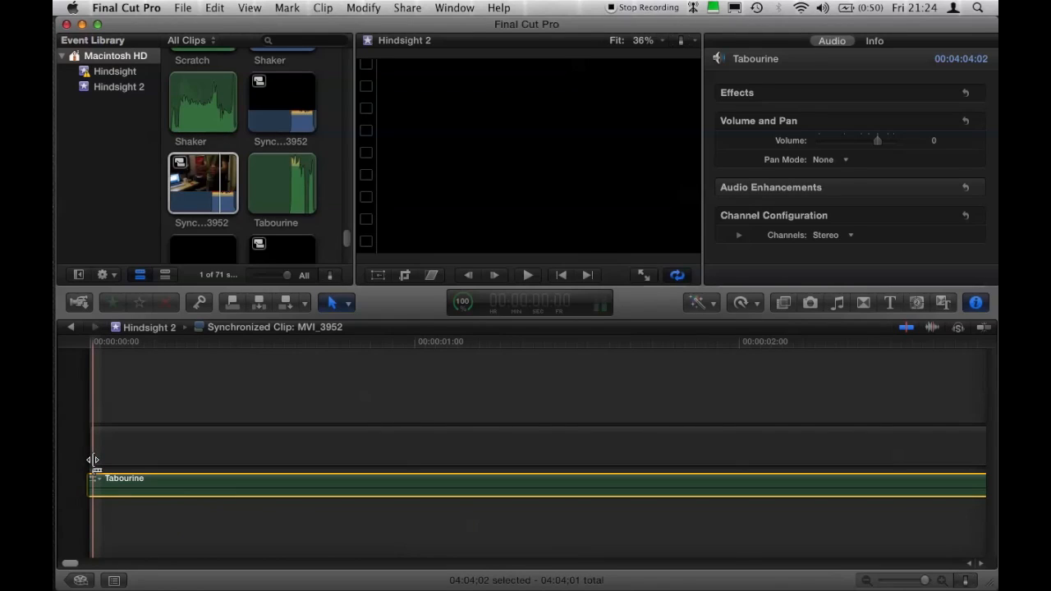
pyautogui.moveTo(92, 460)
pyautogui.mouseDown()
pyautogui.moveTo(118, 458)
pyautogui.moveTo(91, 457)
pyautogui.mouseUp()
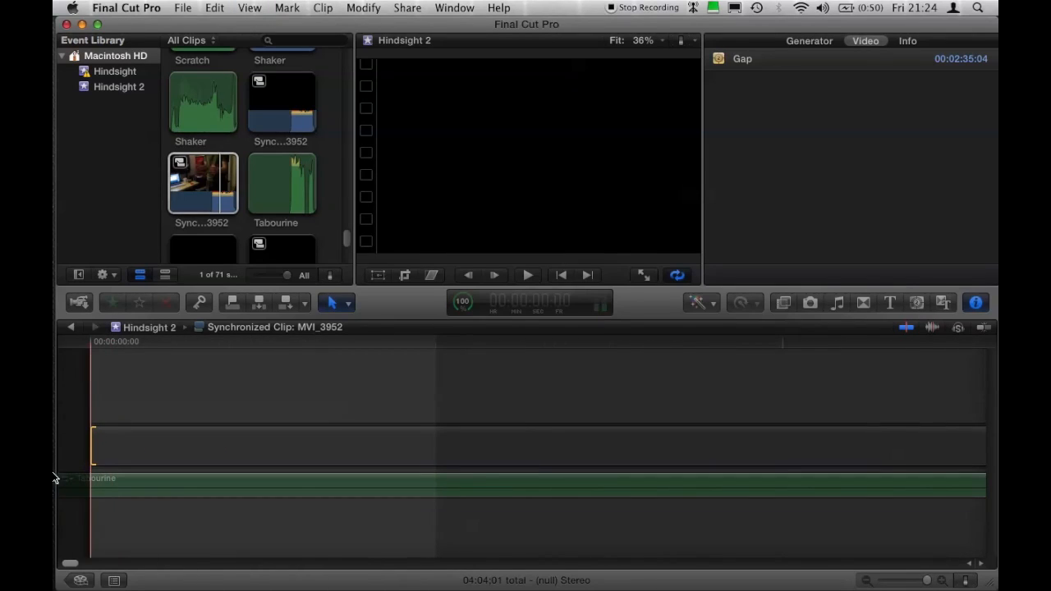
pyautogui.moveTo(93, 456); pyautogui.dragTo(67, 456)
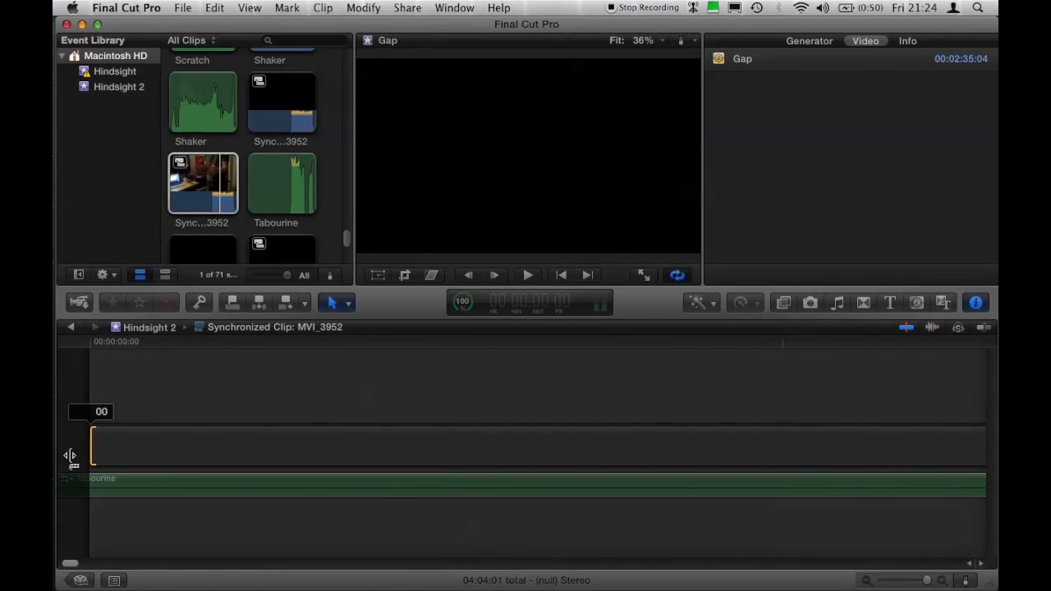
pyautogui.moveTo(209, 449); pyautogui.dragTo(117, 433)
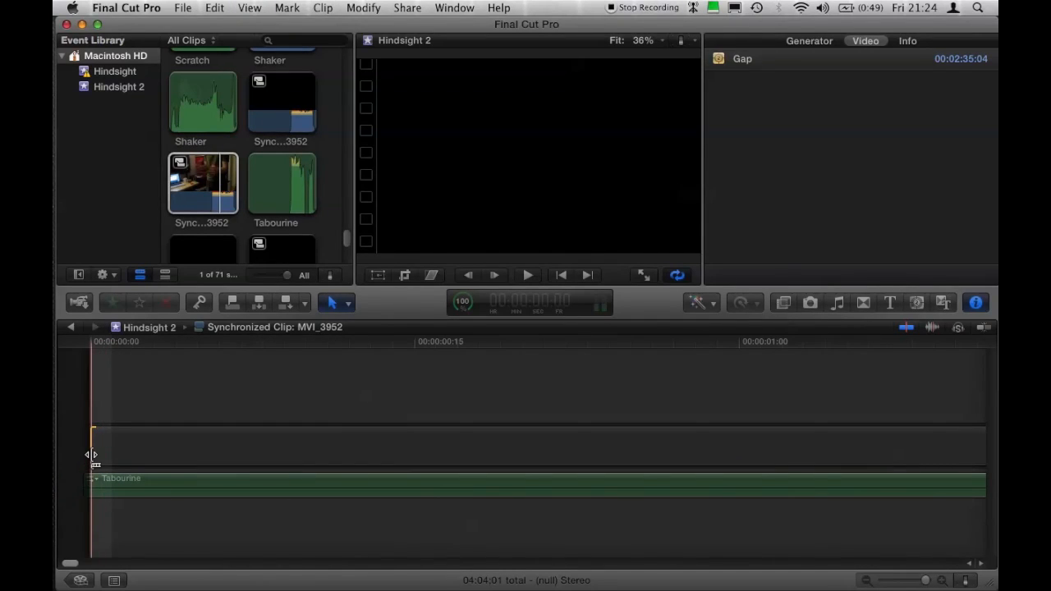
pyautogui.moveTo(91, 455)
pyautogui.mouseDown()
pyautogui.moveTo(138, 457)
pyautogui.moveTo(77, 455)
pyautogui.moveTo(100, 453)
pyautogui.mouseUp()
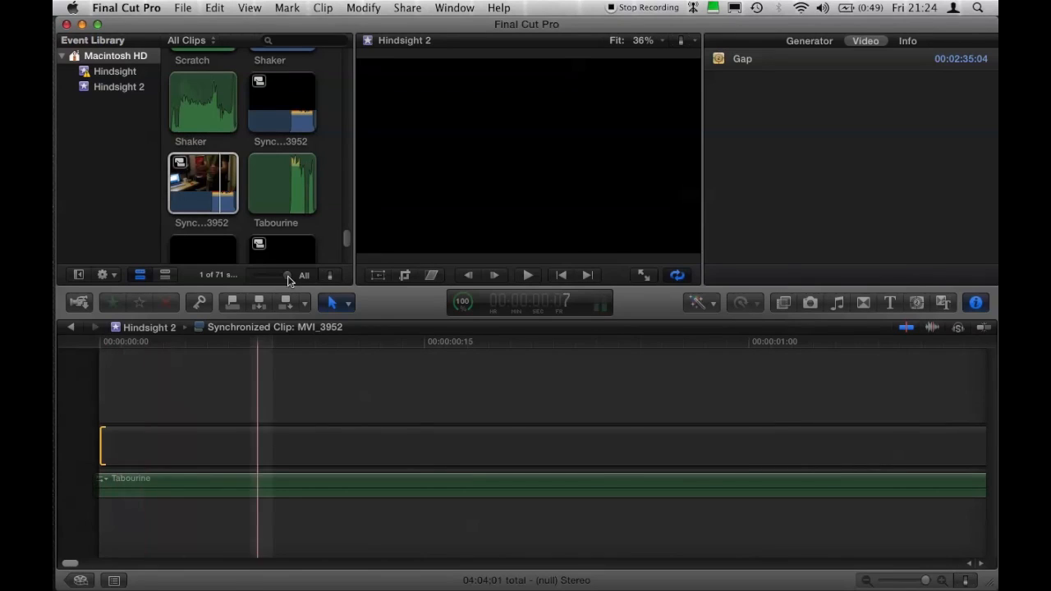
# Rename the synchronized MVI_3952 clip in the event browser as tambourine.
pyautogui.click(210, 224)
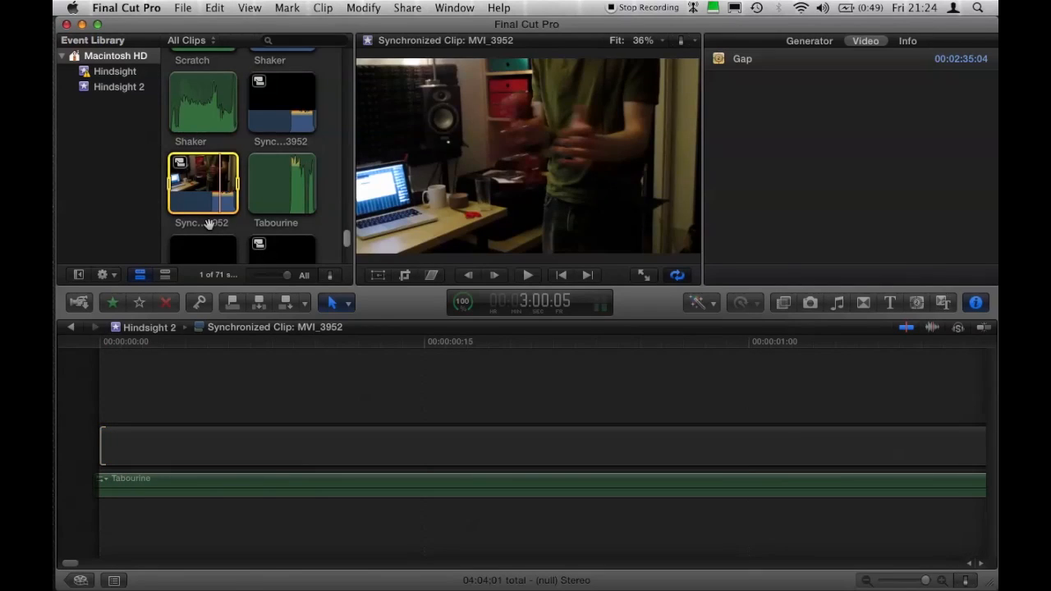
pyautogui.click(208, 224)
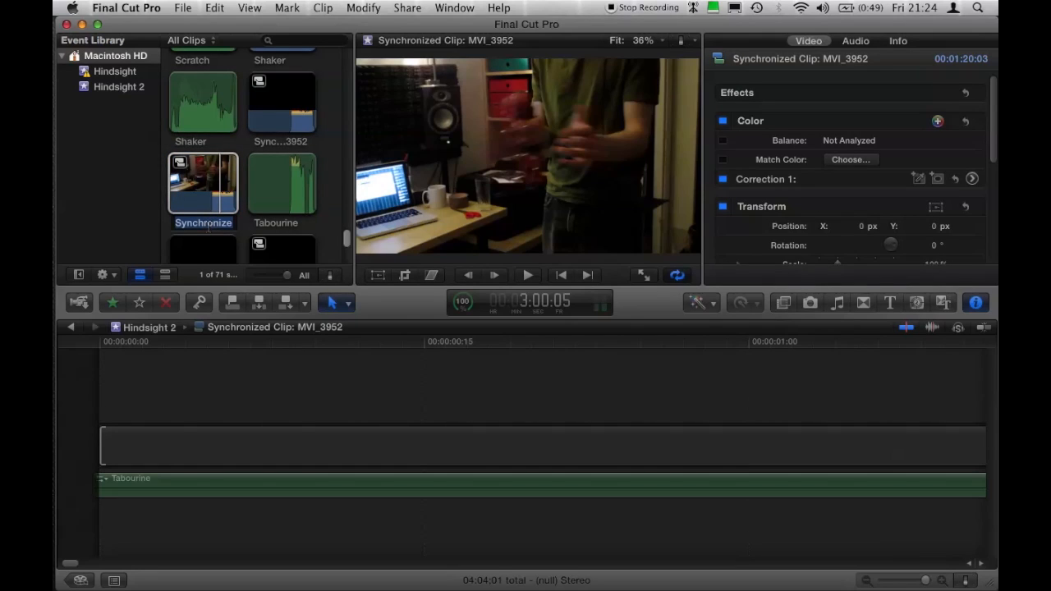
pyautogui.write('tambourine')
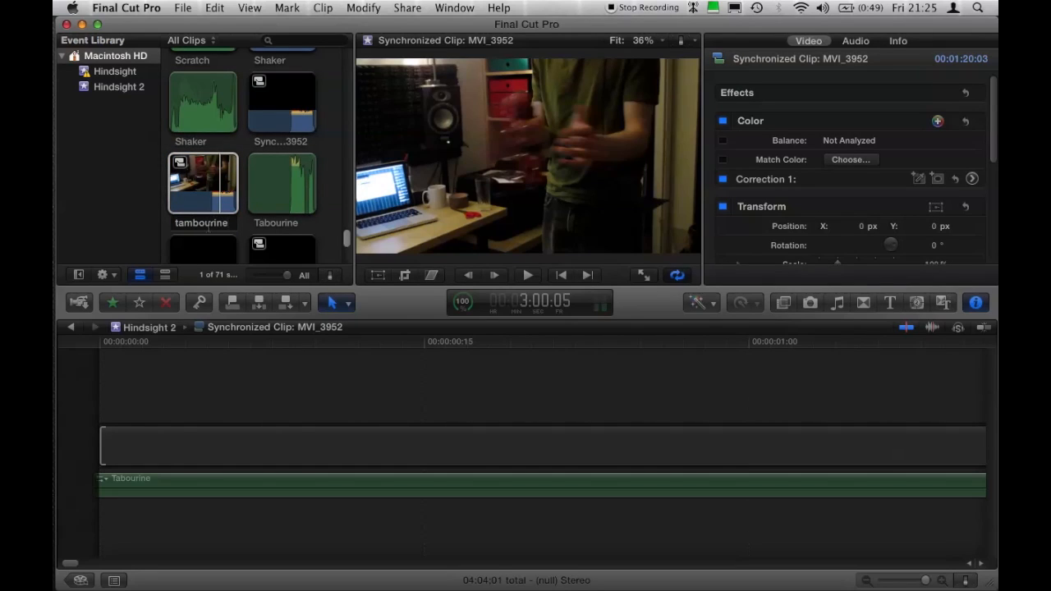
pyautogui.press('Return')
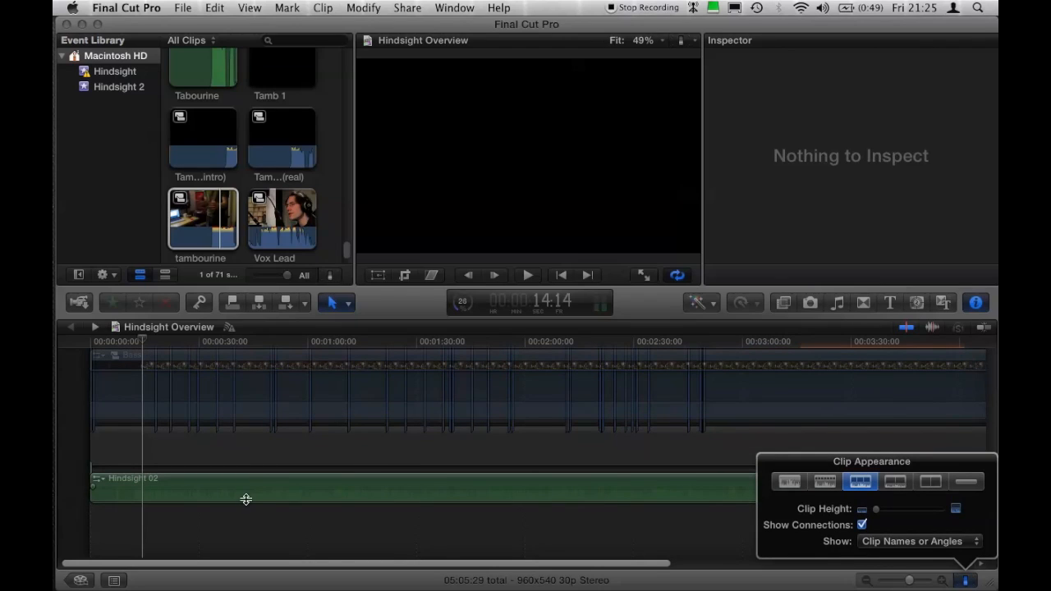
# Set the Hindsight Overview timeline's clip appearance to show only clip names, without filmstrips or waveforms.
pyautogui.moveTo(245, 499); pyautogui.dragTo(245, 506)
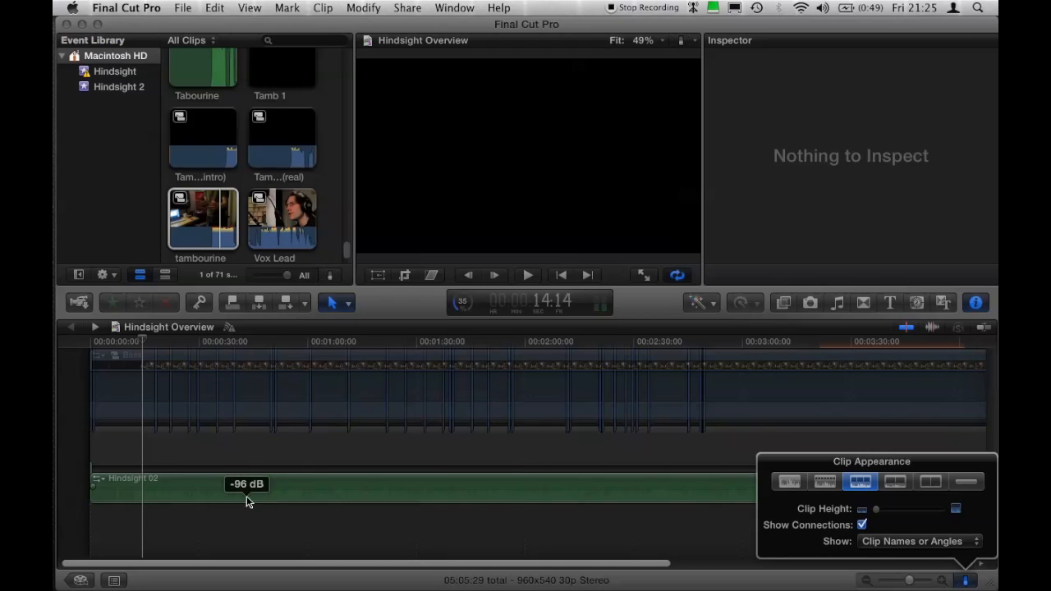
pyautogui.scroll(1, 247, 504)
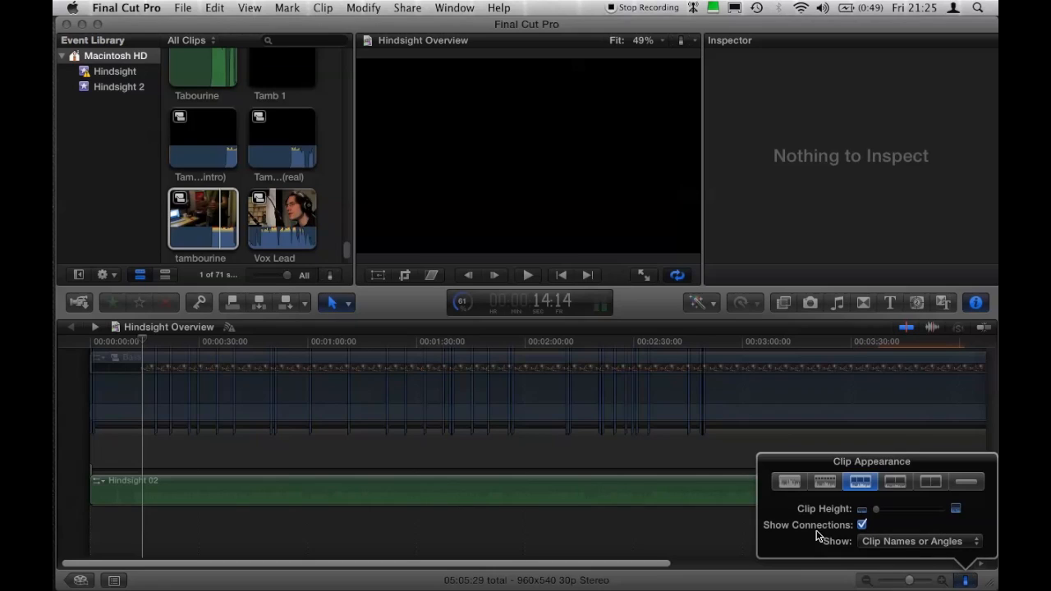
pyautogui.scroll(5, 738, 562)
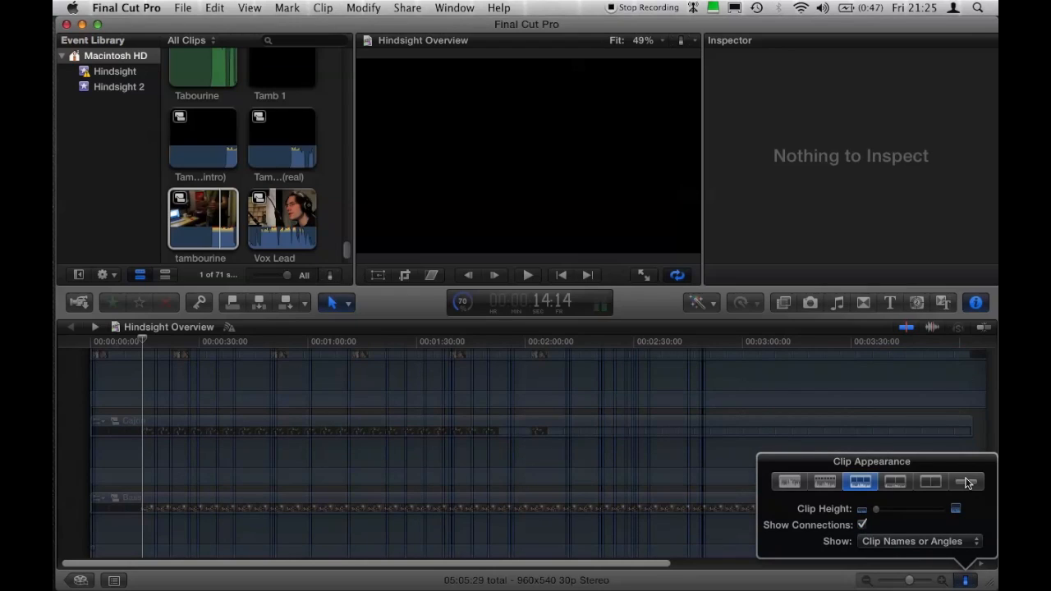
pyautogui.click(966, 482)
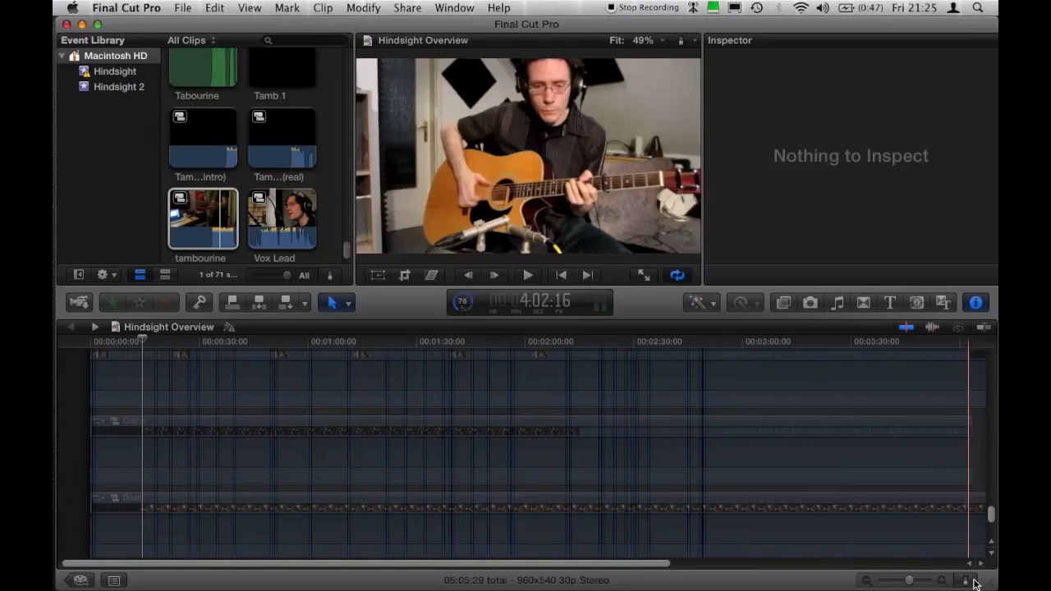
pyautogui.click(967, 580)
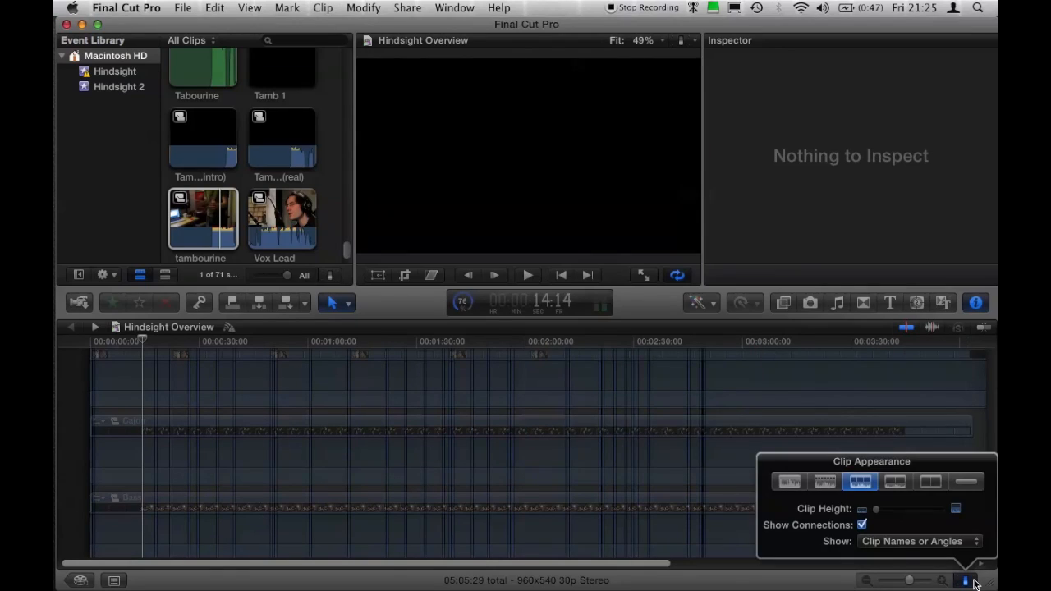
pyautogui.click(965, 482)
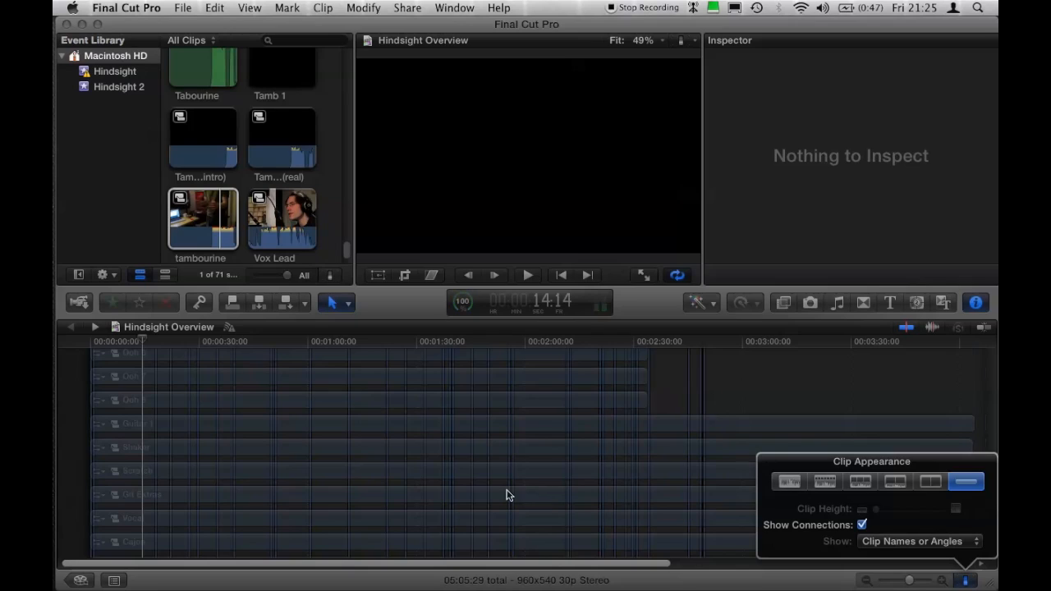
pyautogui.scroll(-5, 508, 495)
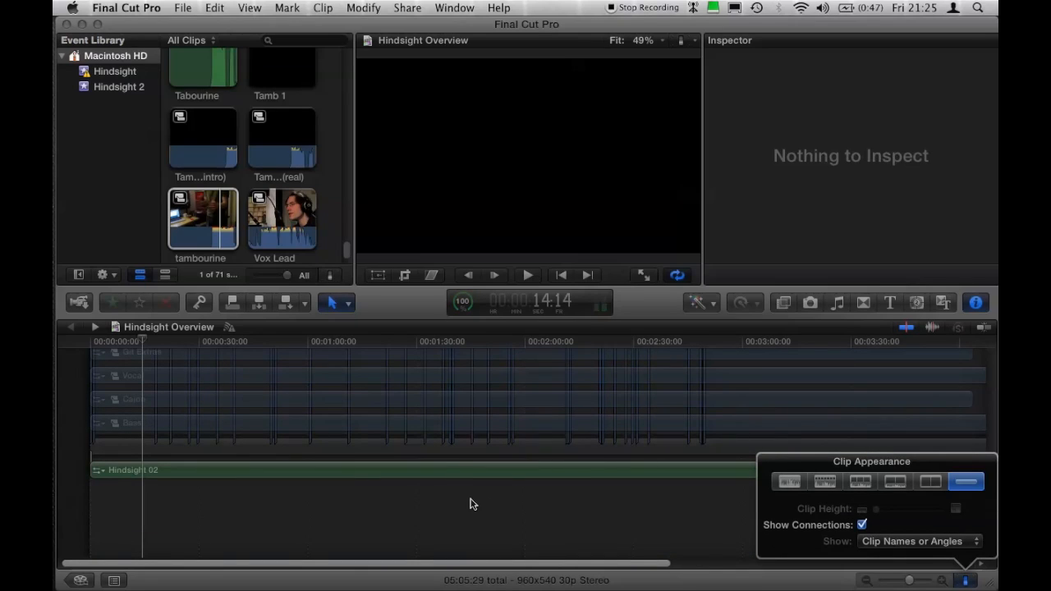
pyautogui.click(223, 477)
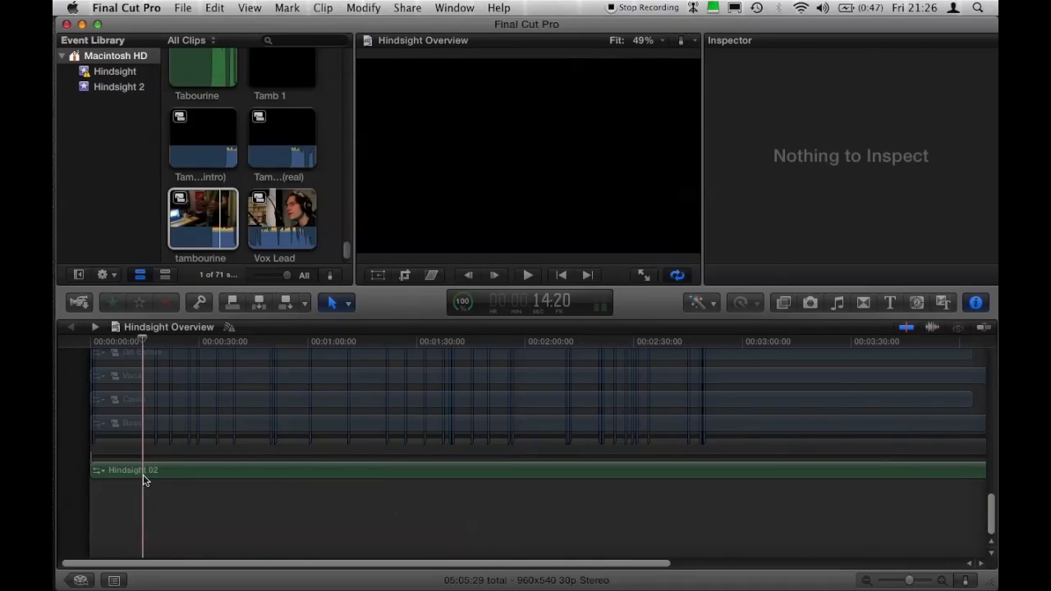
# Examine the stack of full-length synchronized tracks above Hindsight 02, up to the active cut clips in the Hindsight Overview timeline.
pyautogui.scroll(2, 156, 497)
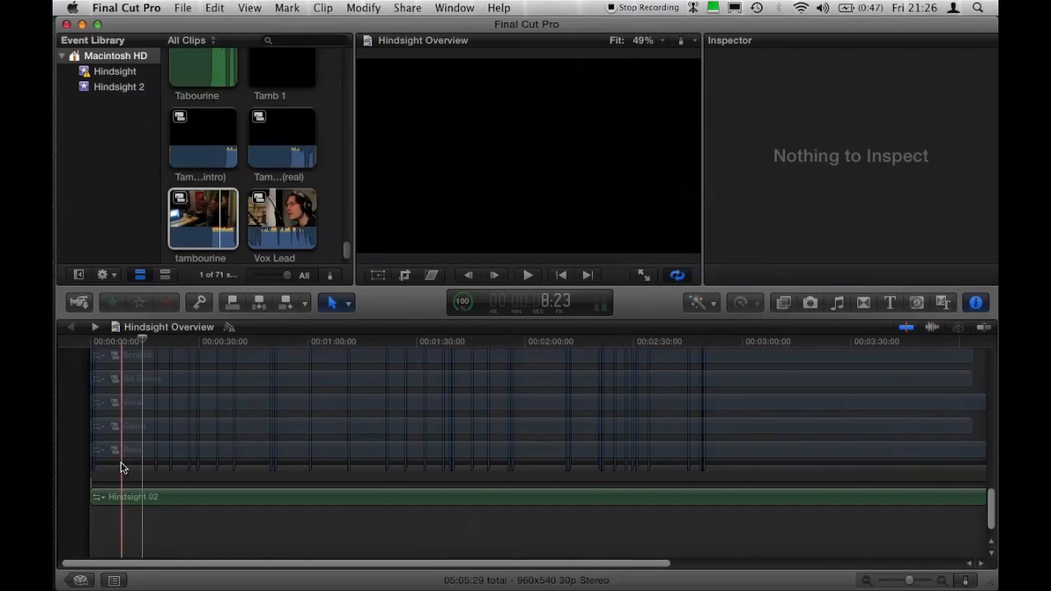
pyautogui.scroll(4, 125, 417)
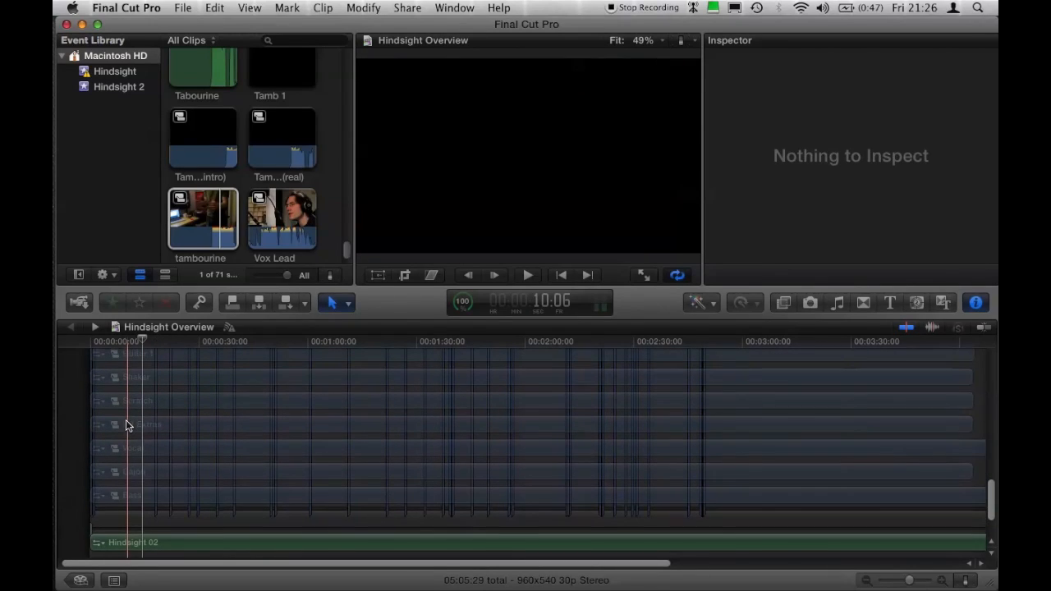
pyautogui.scroll(5, 125, 436)
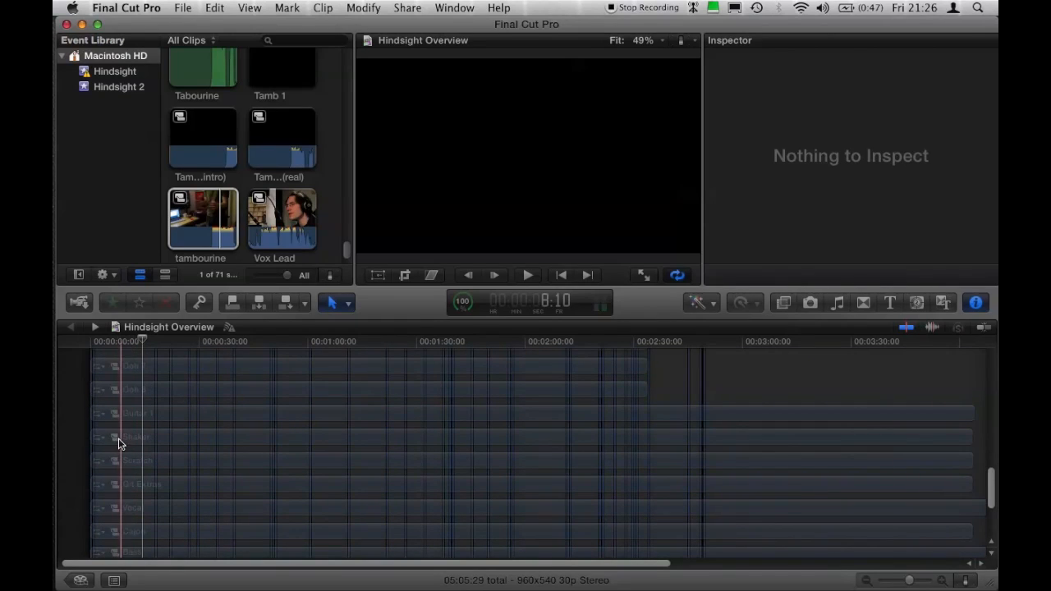
pyautogui.scroll(10, 120, 414)
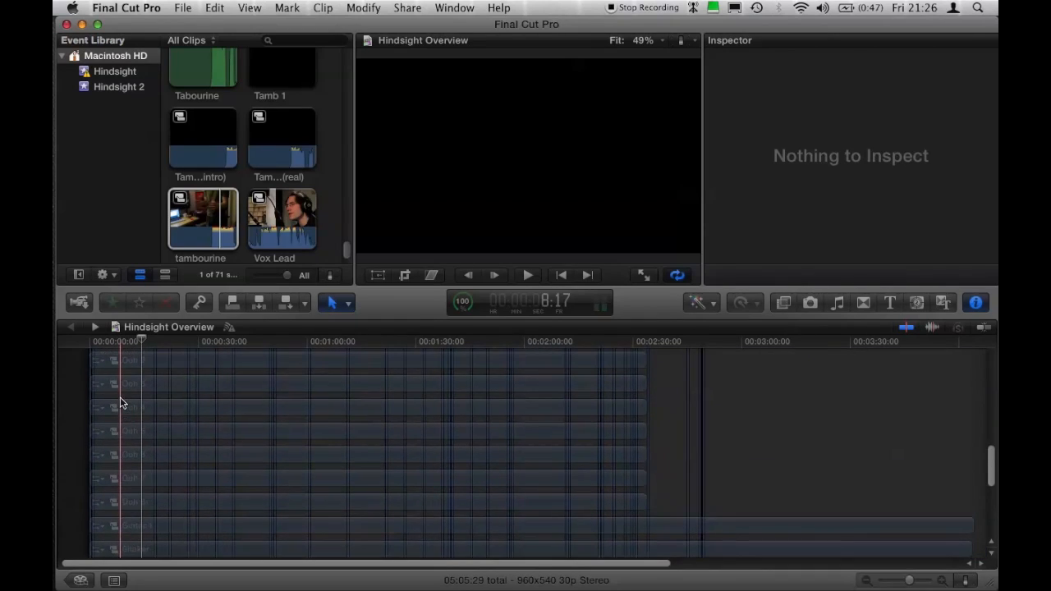
pyautogui.scroll(6, 129, 481)
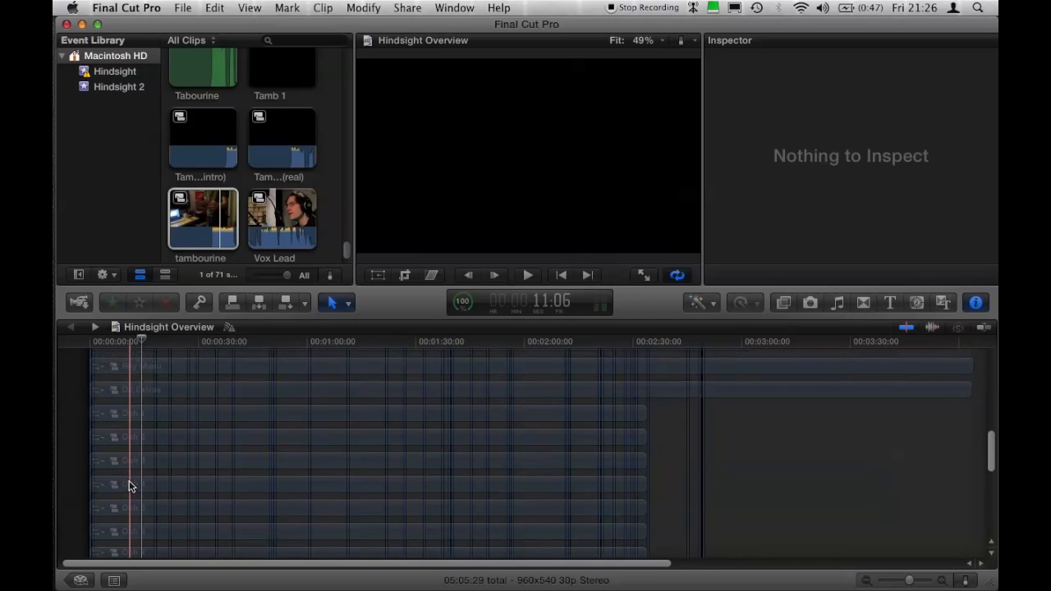
pyautogui.scroll(9, 129, 480)
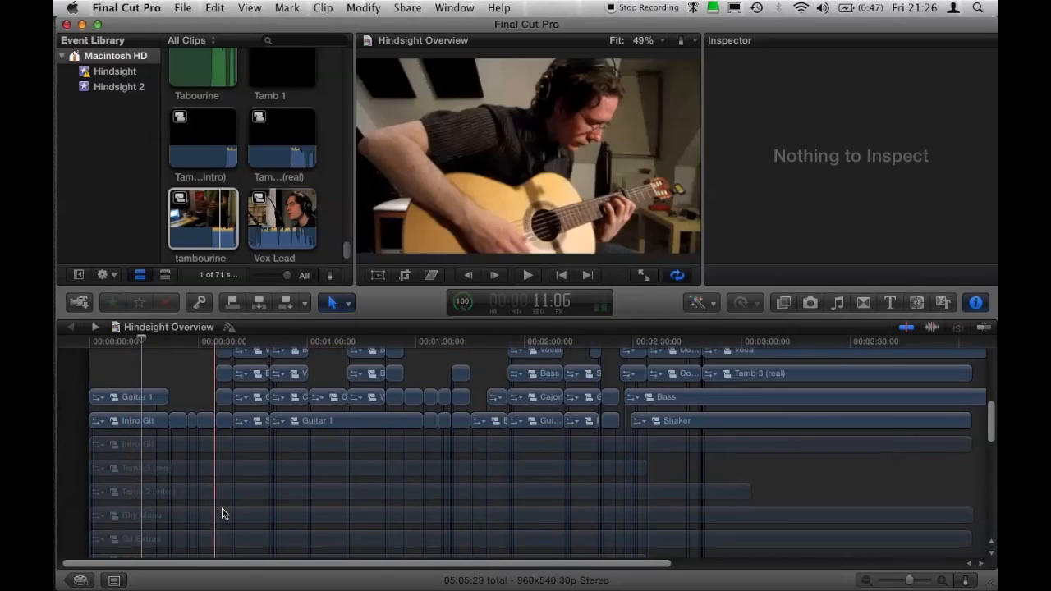
# Split the topmost Bass clip in the four-way split-screen section at about 54:03 in the Hindsight Overview timeline.
pyautogui.hscroll(3, 270, 501)
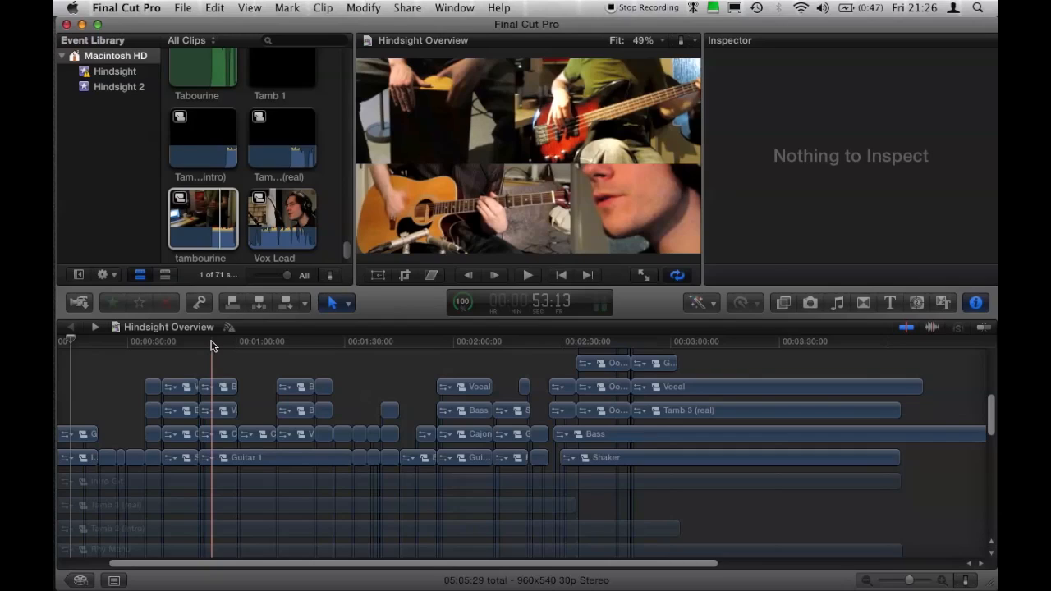
pyautogui.press('super+equal')
pyautogui.press('super+equal')
pyautogui.press('super+equal')
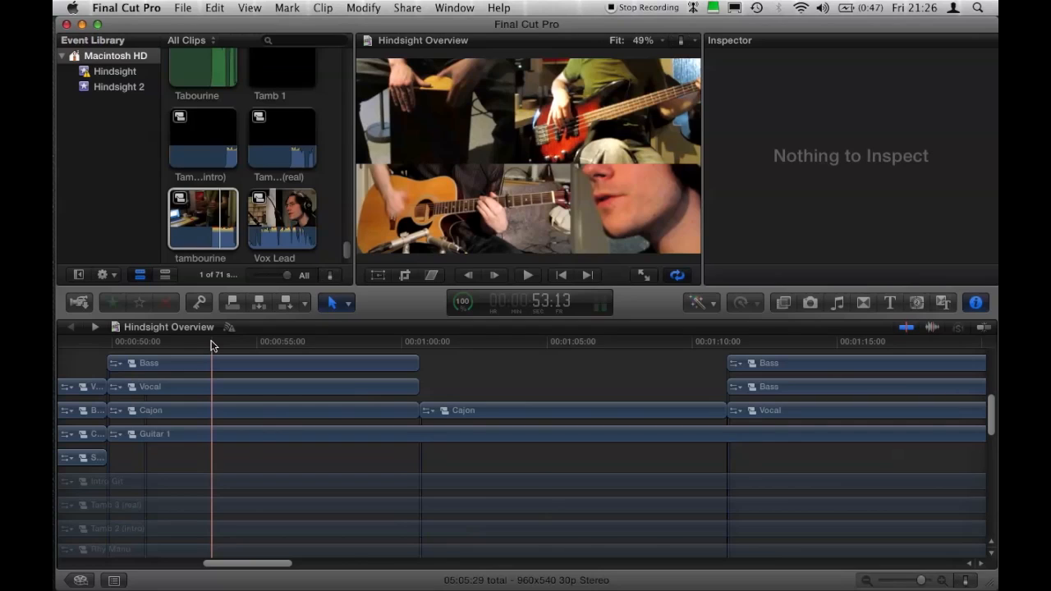
pyautogui.click(186, 432)
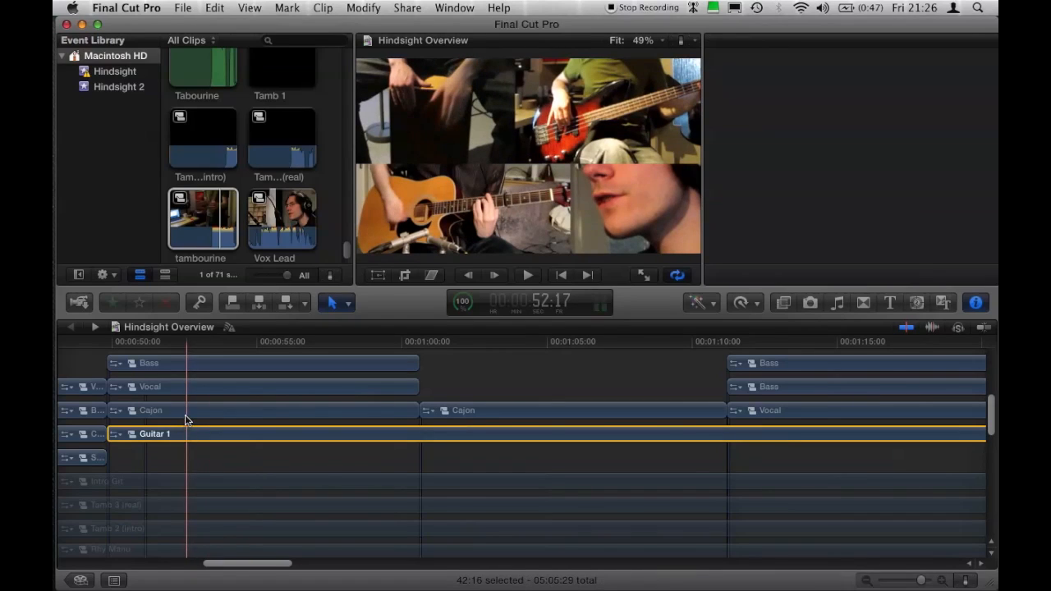
pyautogui.scroll(3, 197, 423)
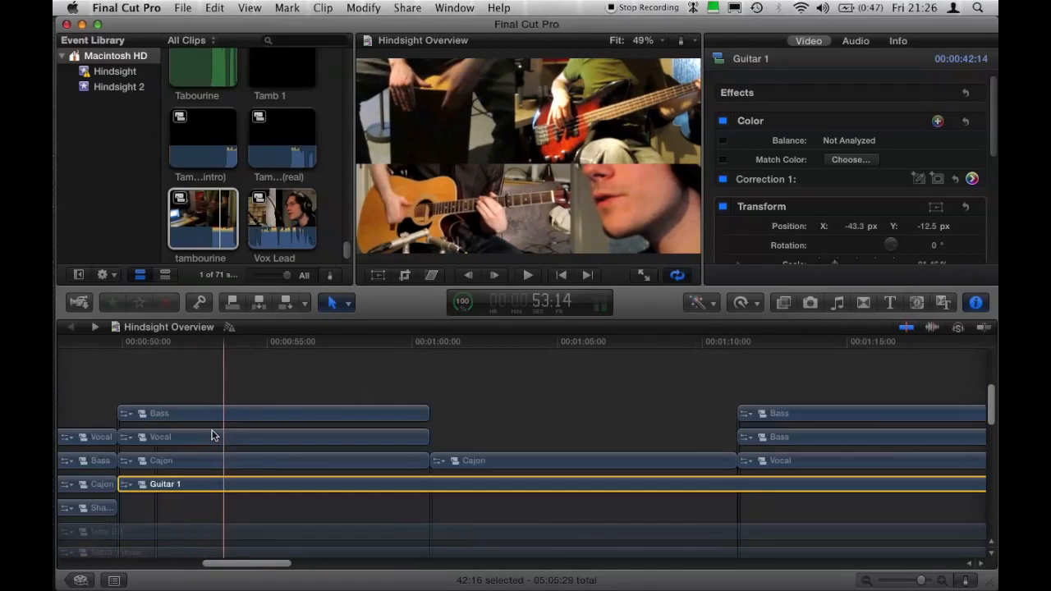
pyautogui.scroll(3, 211, 435)
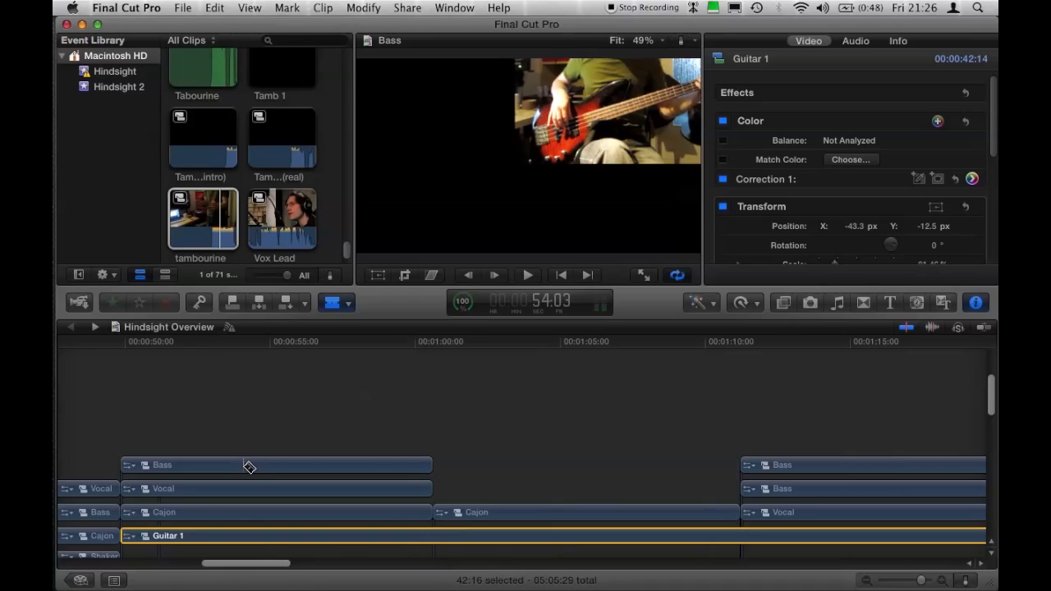
pyautogui.click(246, 465)
pyautogui.press('a')
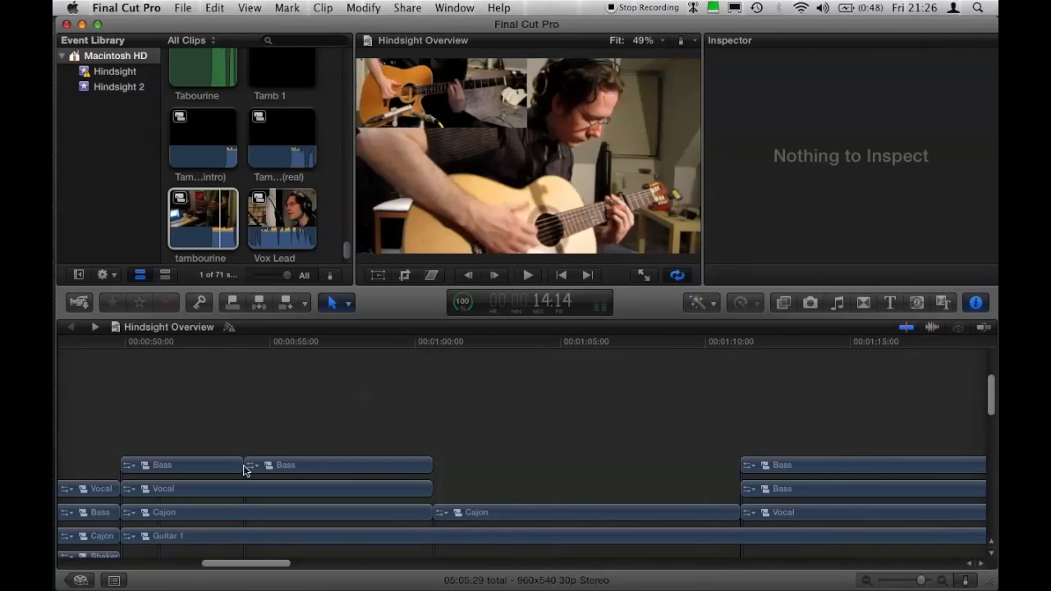
# Try lifting the second Bass piece above the clip stack, and return it to its original place.
pyautogui.click(303, 465)
pyautogui.moveTo(303, 464); pyautogui.dragTo(306, 430)
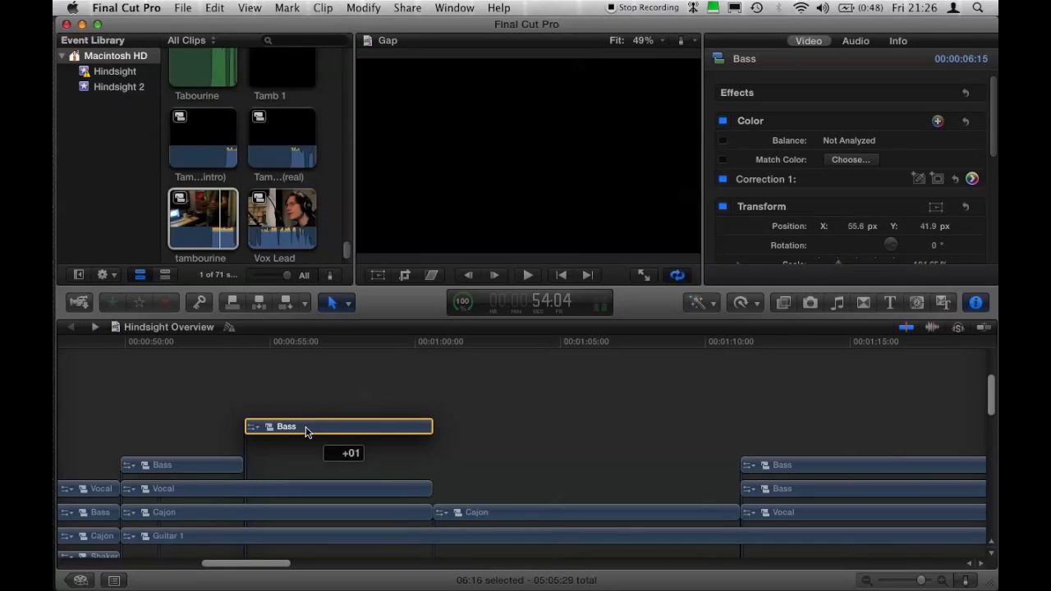
pyautogui.moveTo(306, 432); pyautogui.dragTo(305, 428)
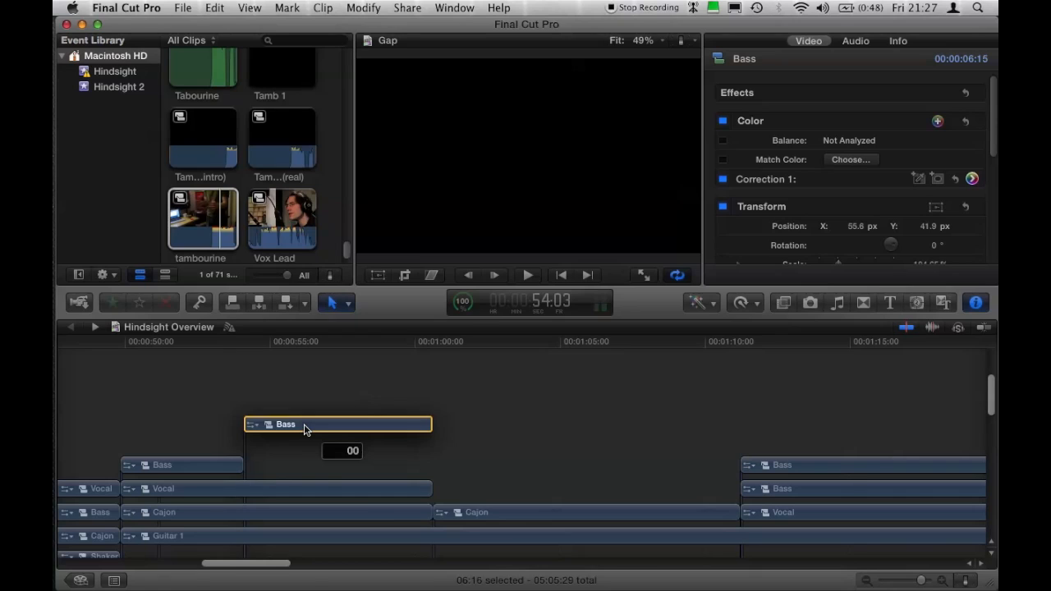
pyautogui.moveTo(304, 428); pyautogui.dragTo(304, 430)
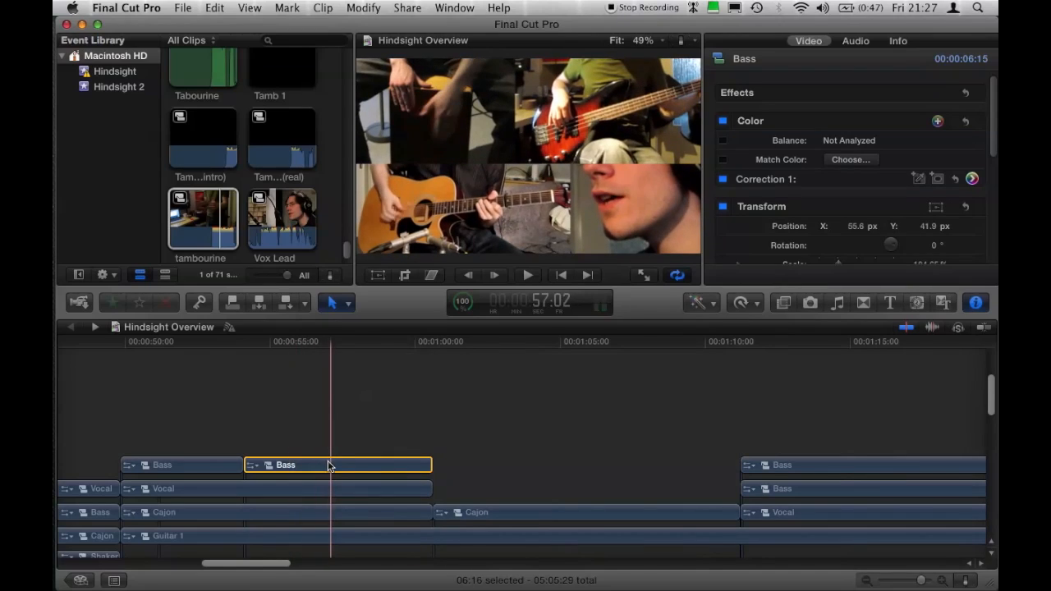
# Trim the second Bass piece's start to 55:25, and extend it back to the cut at 54:03.
pyautogui.press('space')
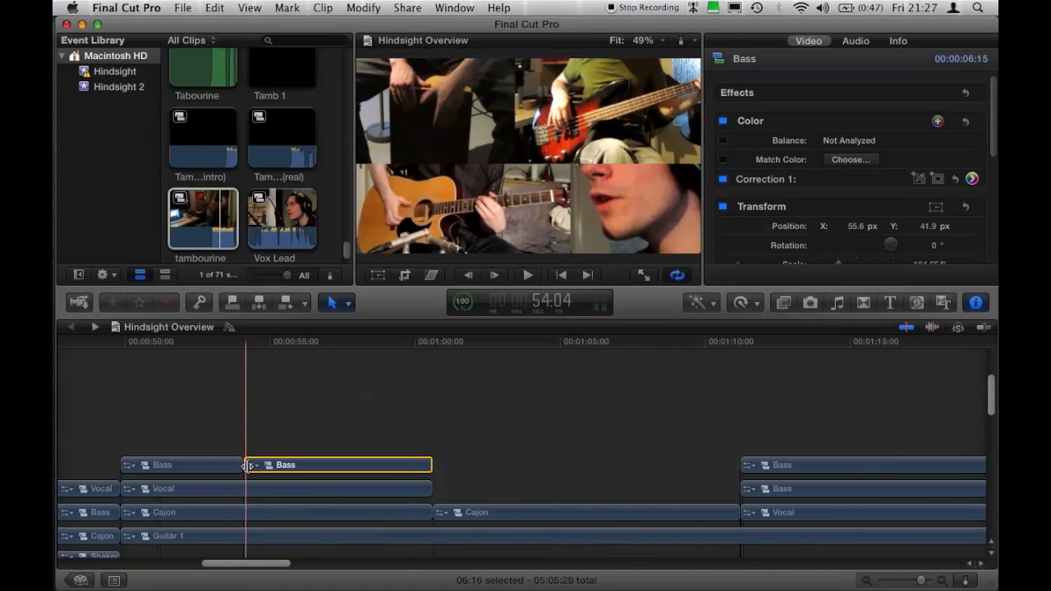
pyautogui.press('super+equal')
pyautogui.press('super+equal')
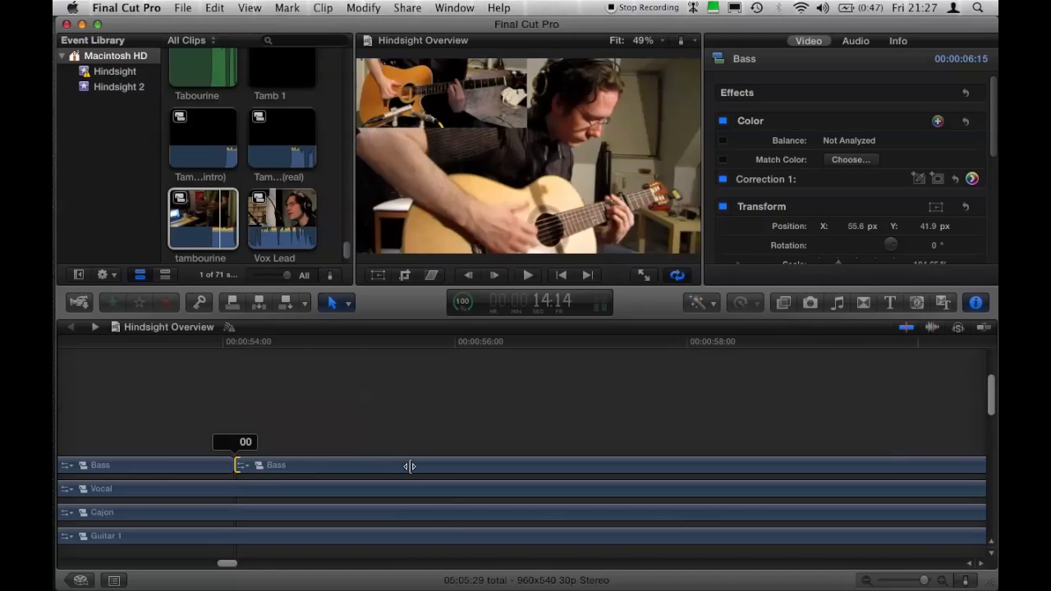
pyautogui.moveTo(405, 467); pyautogui.dragTo(437, 467)
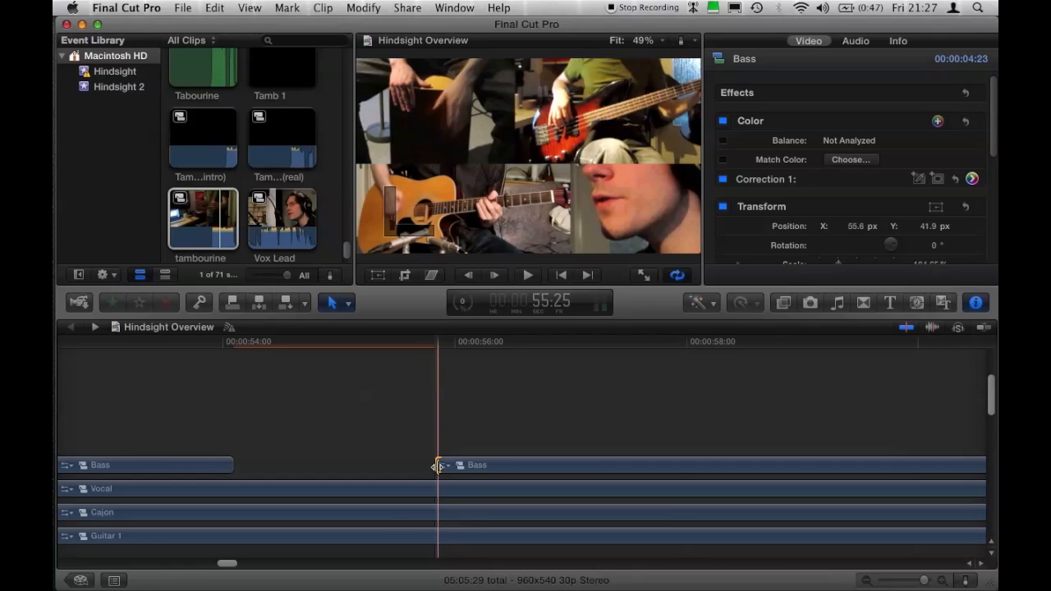
pyautogui.moveTo(437, 466); pyautogui.dragTo(238, 466)
pyautogui.press('super+minus')
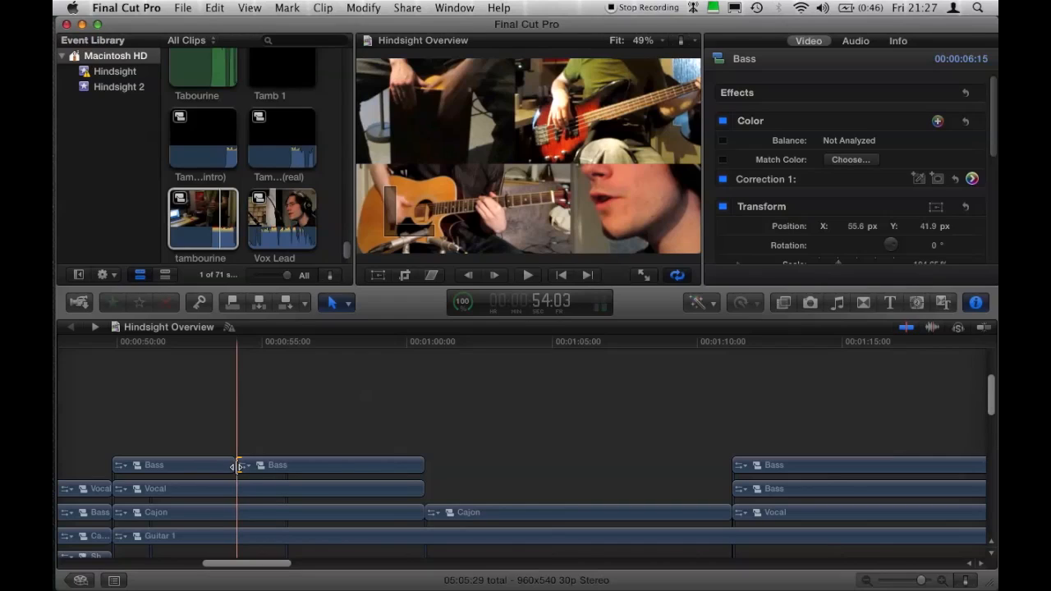
# Review the disabled full-length tracks beneath the split Bass clip, and select each of the two Bass pieces in turn.
pyautogui.scroll(-5, 237, 466)
pyautogui.hscroll(-2, 237, 469)
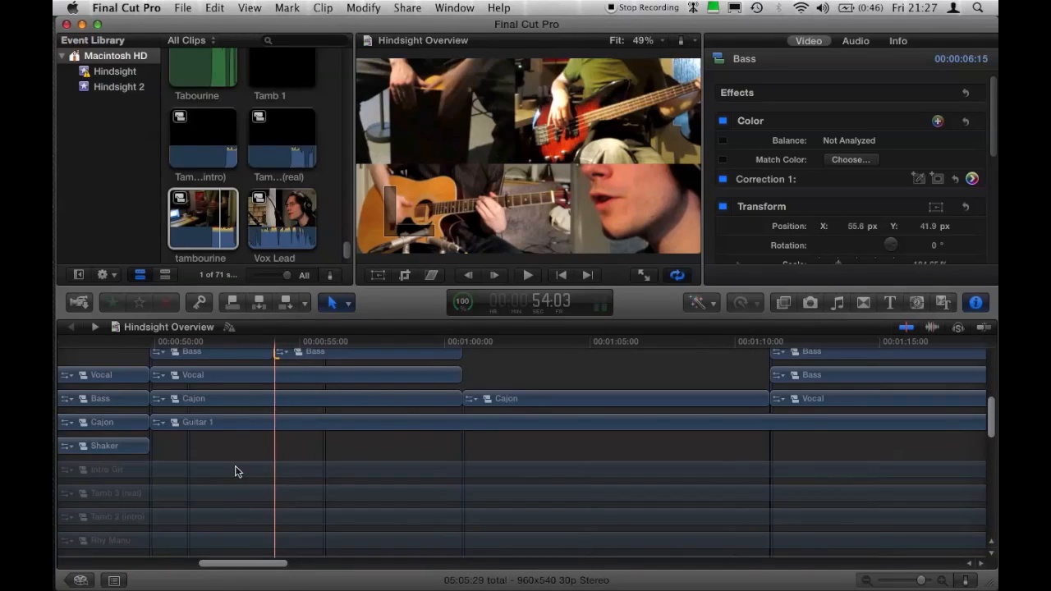
pyautogui.scroll(-10, 235, 470)
pyautogui.hscroll(-6, 236, 470)
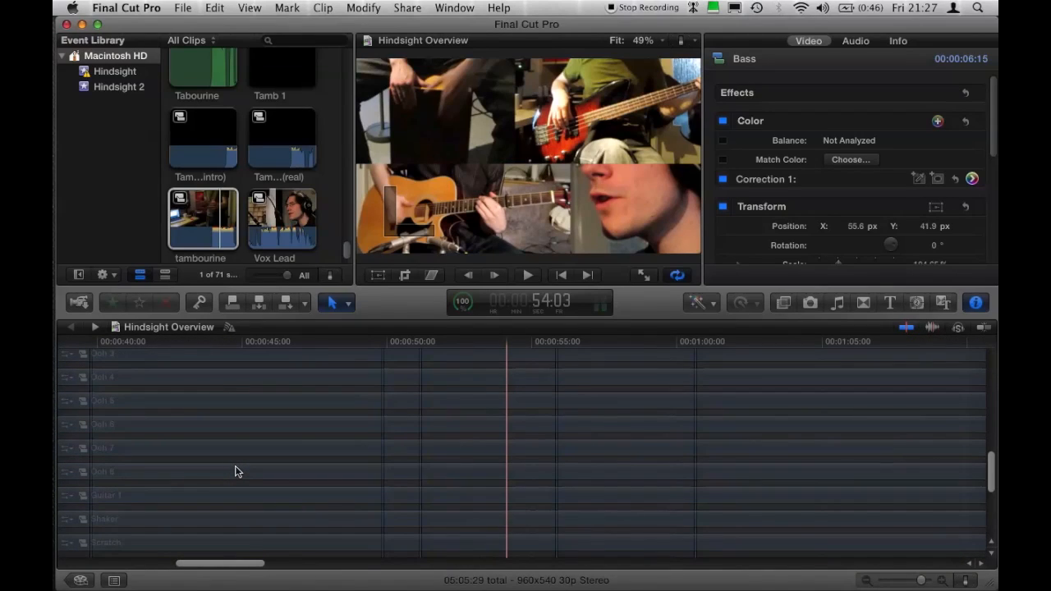
pyautogui.scroll(10, 236, 471)
pyautogui.hscroll(3, 236, 470)
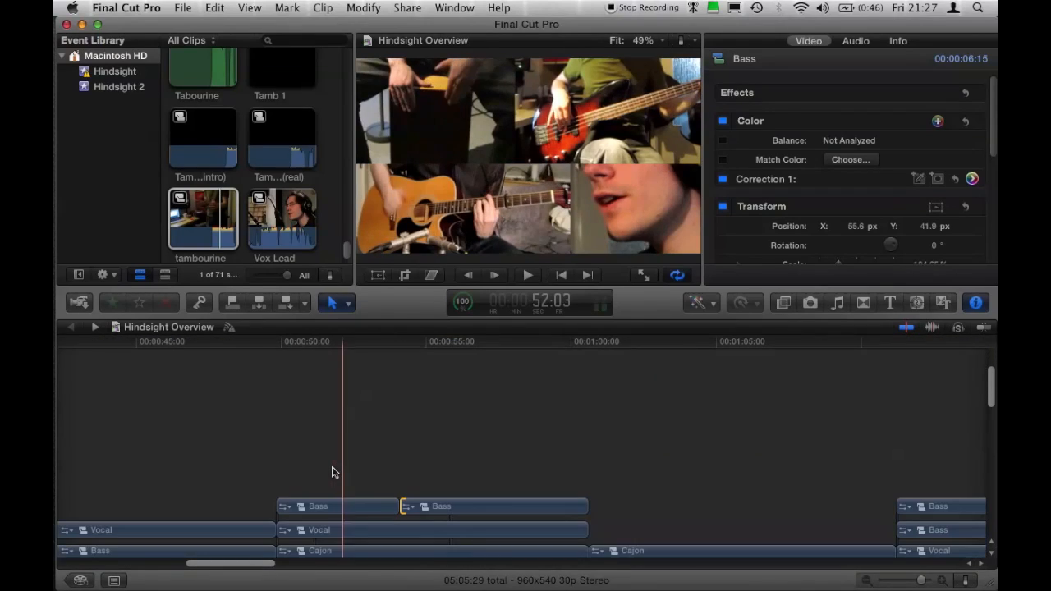
pyautogui.moveTo(284, 457); pyautogui.dragTo(377, 509)
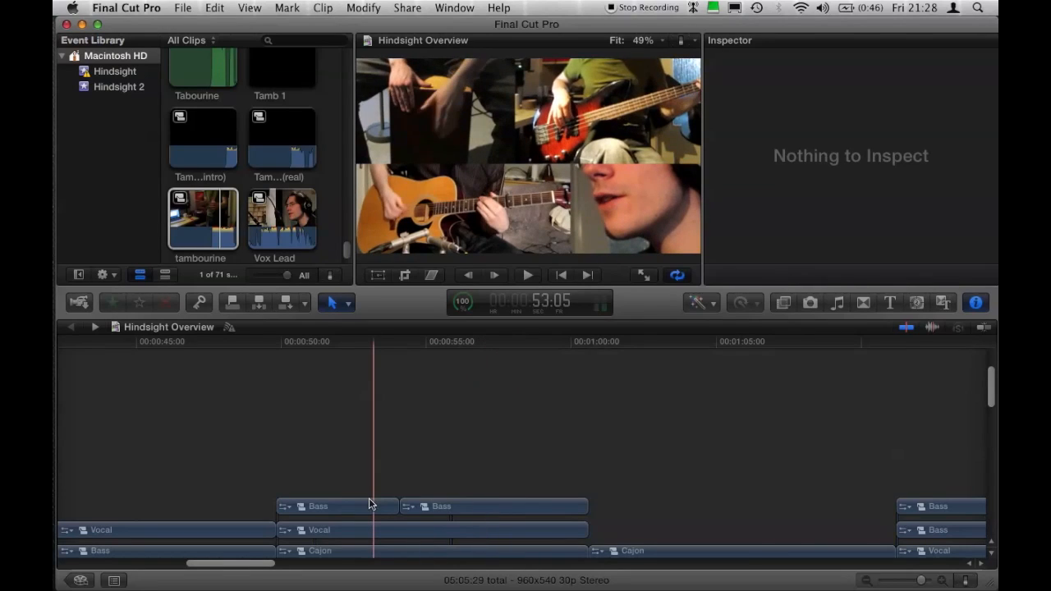
pyautogui.click(368, 503)
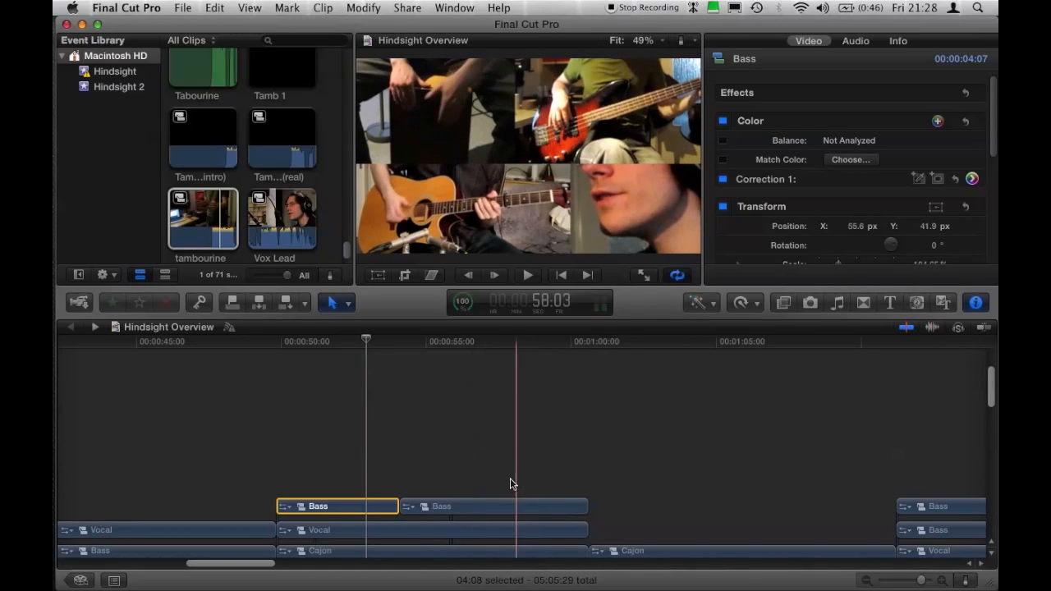
pyautogui.click(500, 507)
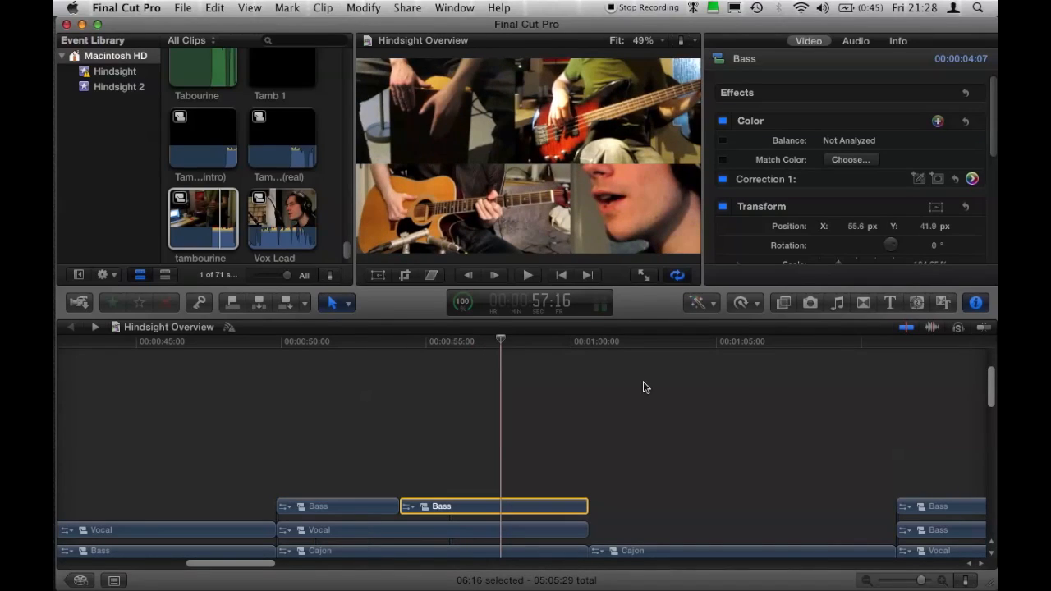
# Examine the disabled full-length tracks from the active cut clips down to Hindsight 02 and back up.
pyautogui.scroll(-2, 644, 387)
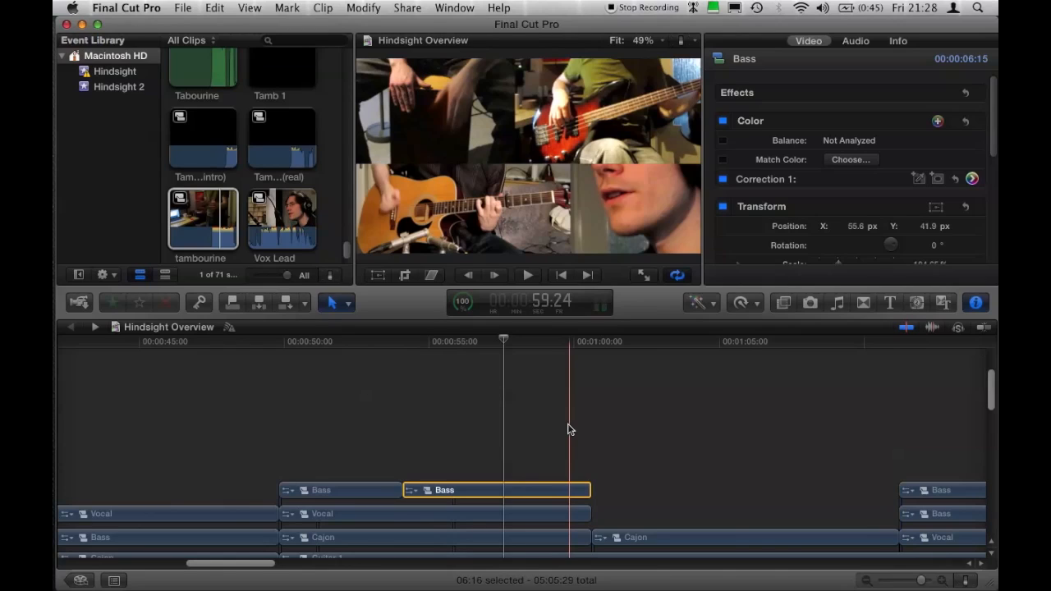
pyautogui.press('super+minus')
pyautogui.scroll(-5, 568, 425)
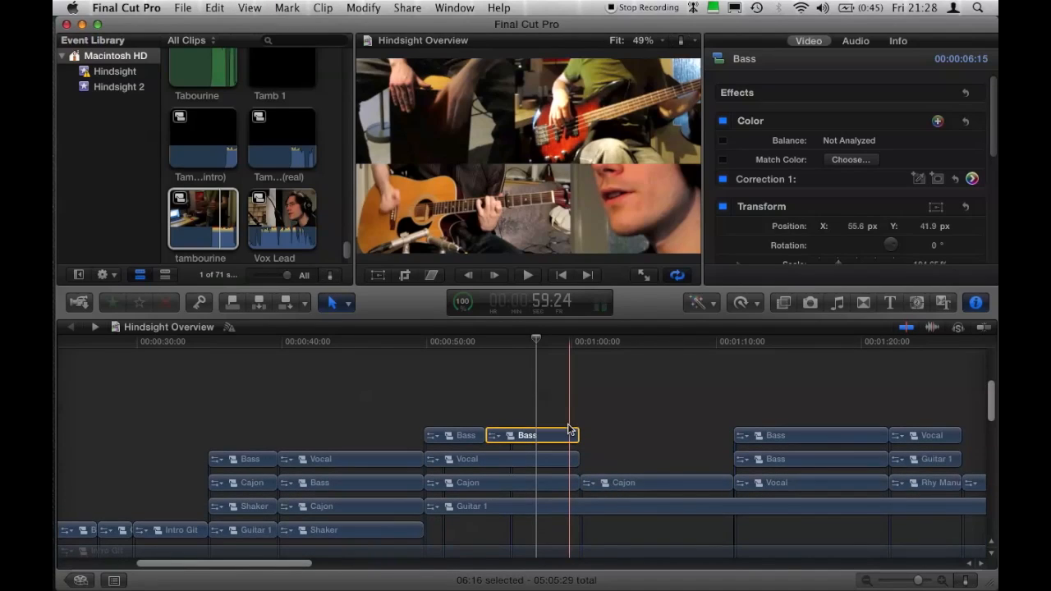
pyautogui.scroll(-6, 568, 426)
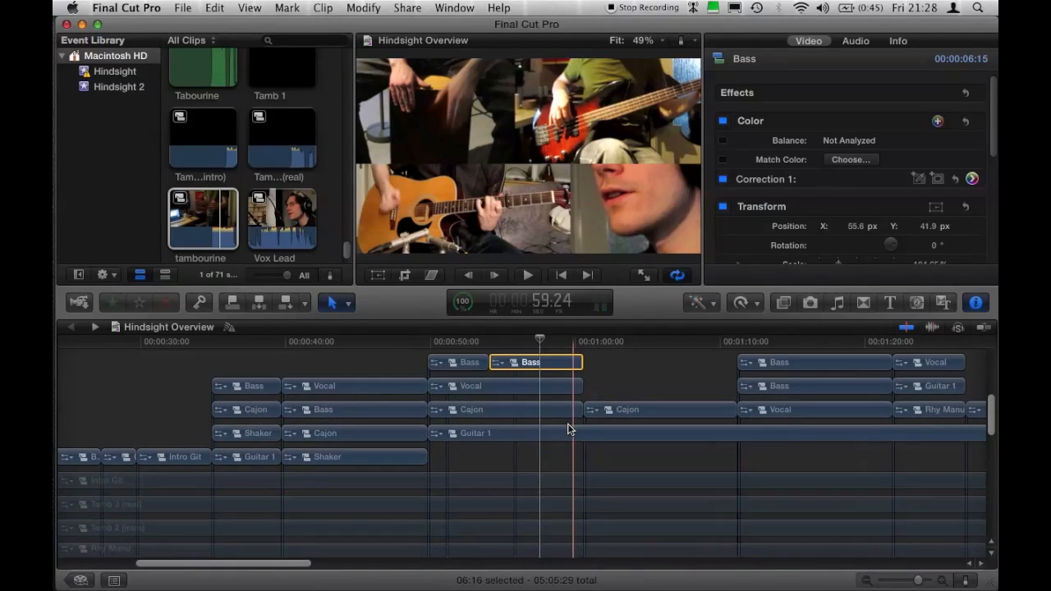
pyautogui.scroll(-5, 568, 427)
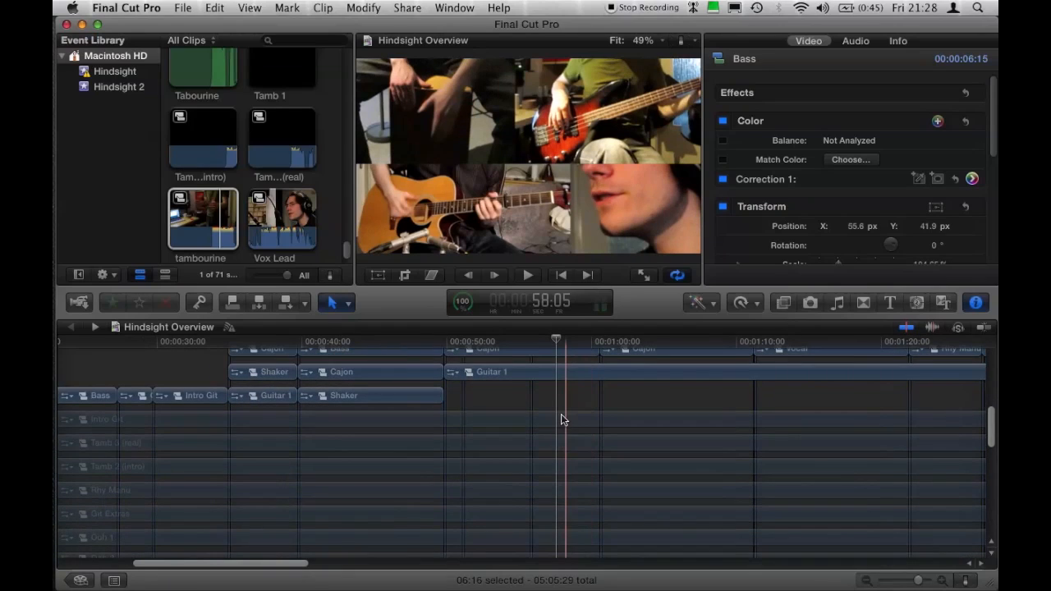
pyautogui.scroll(-5, 561, 417)
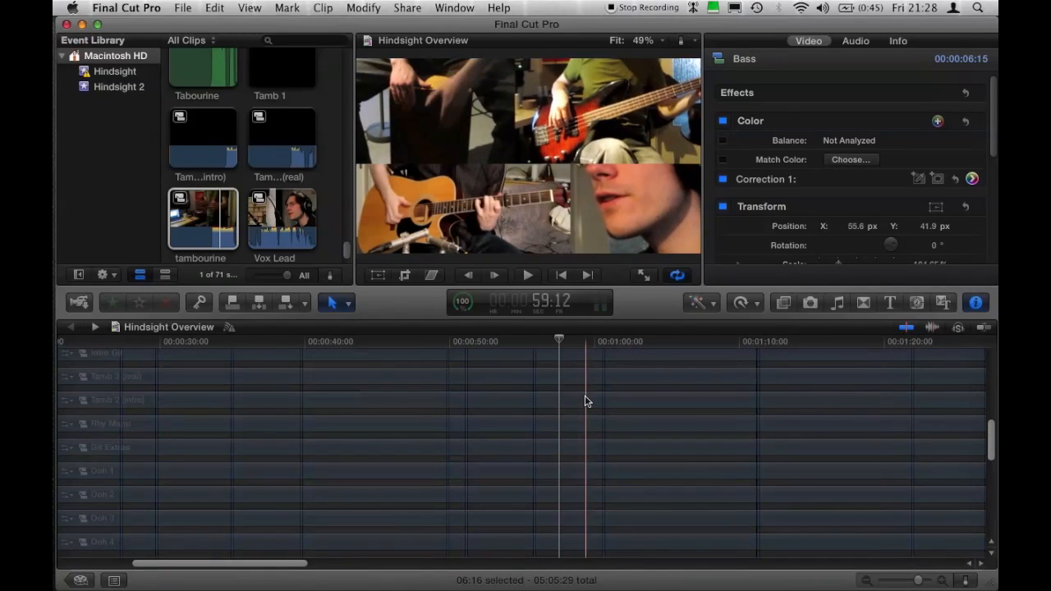
pyautogui.scroll(-5, 585, 395)
pyautogui.scroll(-10, 584, 448)
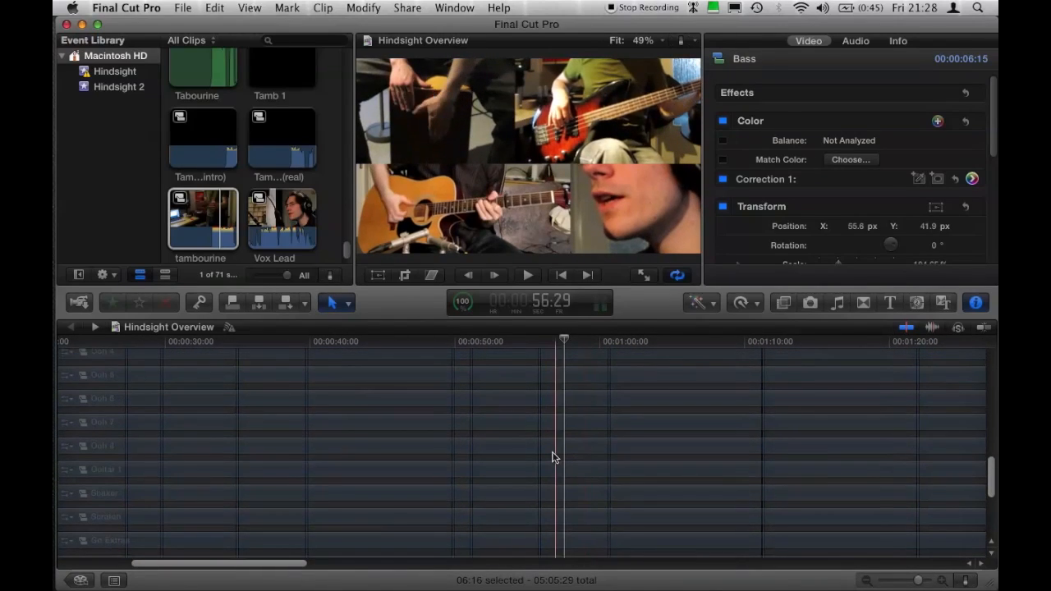
pyautogui.scroll(-5, 548, 459)
pyautogui.scroll(9, 278, 443)
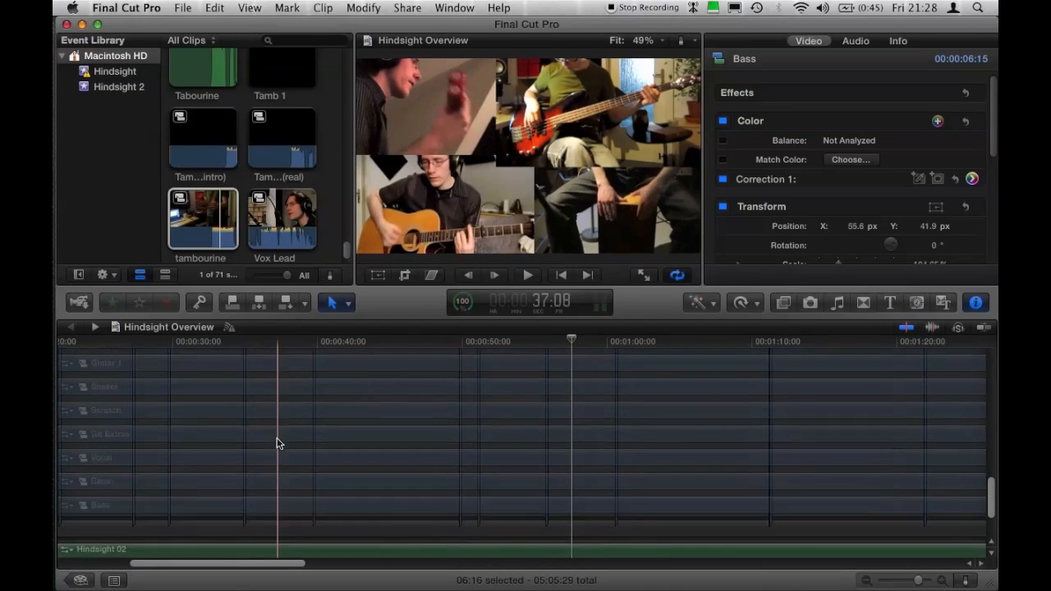
pyautogui.scroll(5, 277, 443)
pyautogui.hscroll(1, 278, 443)
pyautogui.scroll(6, 277, 443)
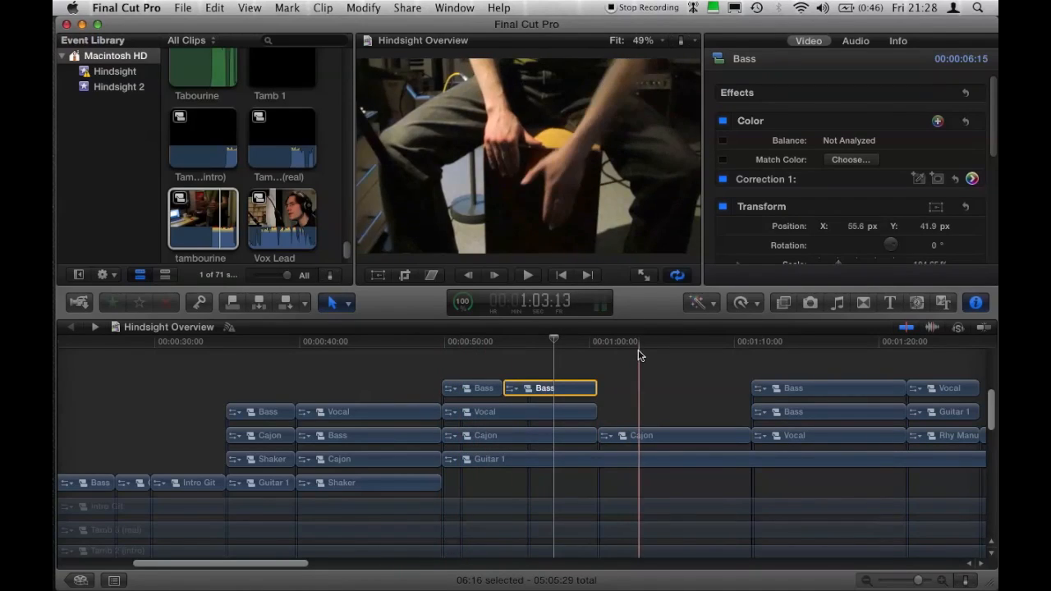
# Inspect the Transform settings of the Vocal clip that spans the 2:00 mark in the split-screen section.
pyautogui.hscroll(3, 638, 355)
pyautogui.hscroll(1, 638, 356)
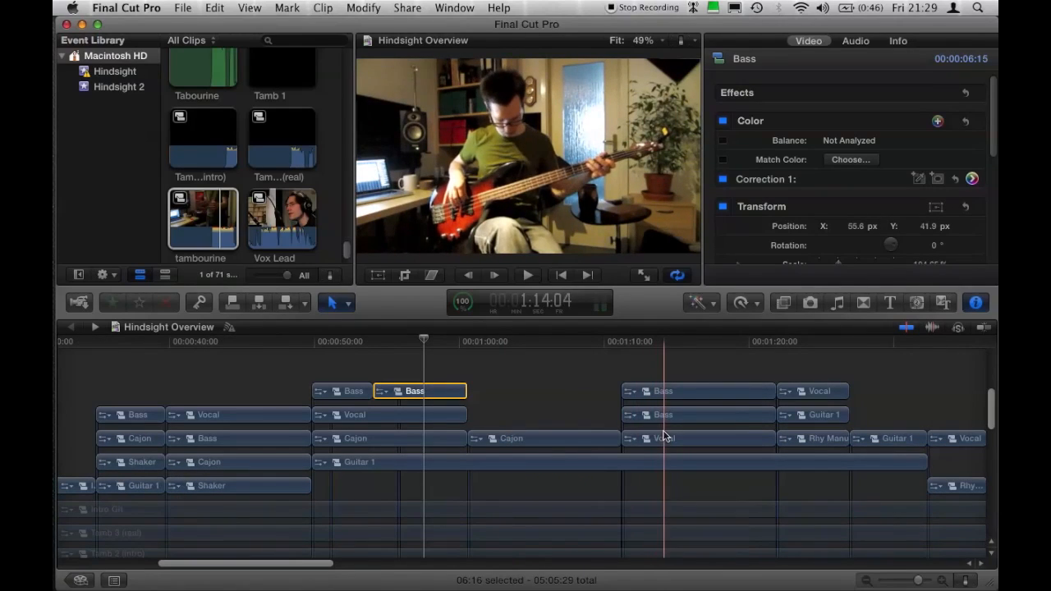
pyautogui.hscroll(1, 665, 436)
pyautogui.hscroll(2, 665, 435)
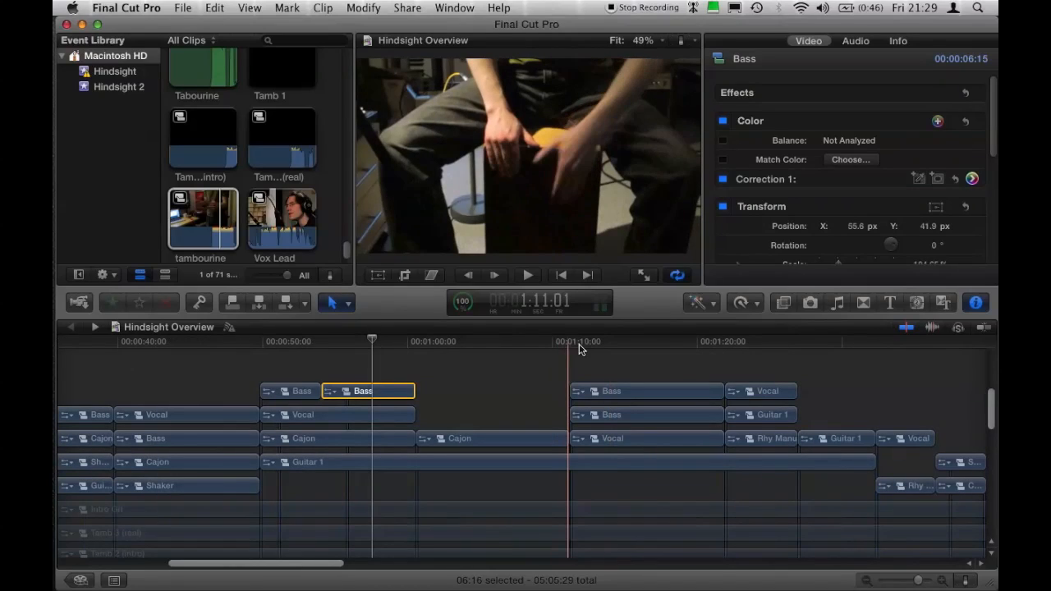
pyautogui.hscroll(6, 626, 351)
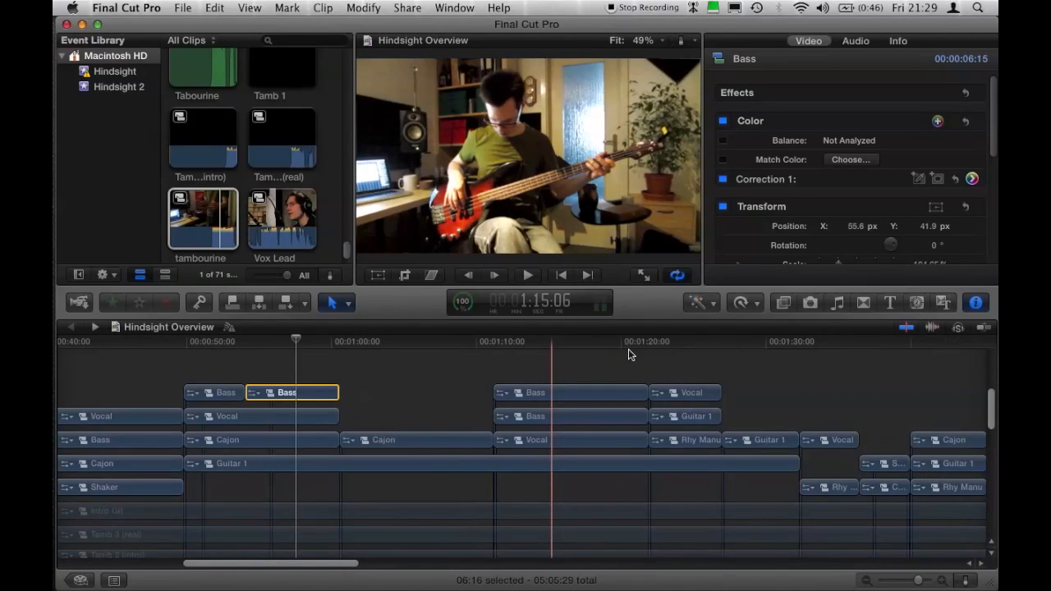
pyautogui.hscroll(10, 830, 371)
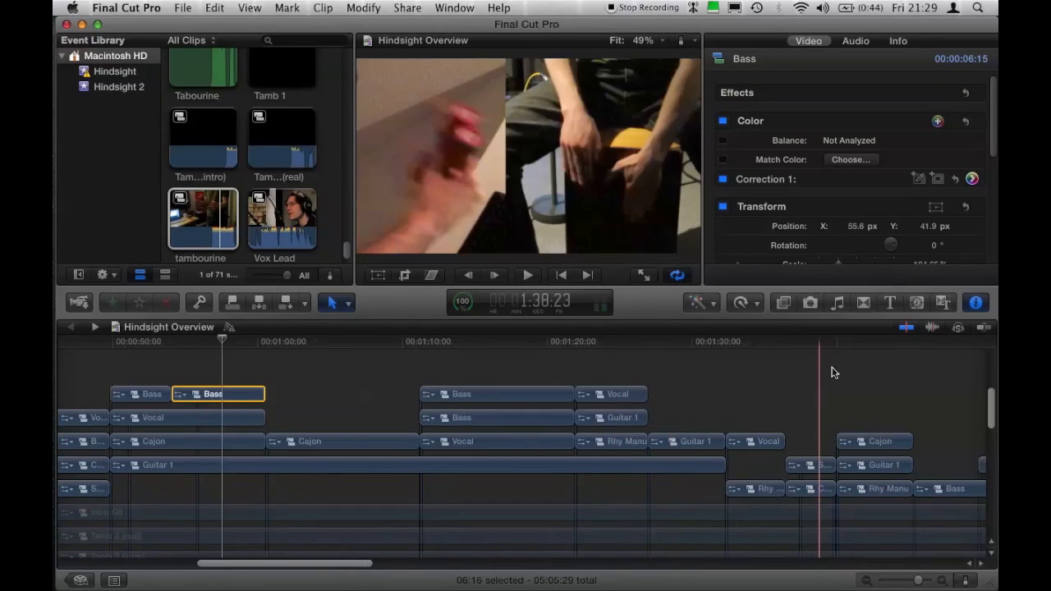
pyautogui.hscroll(11, 831, 373)
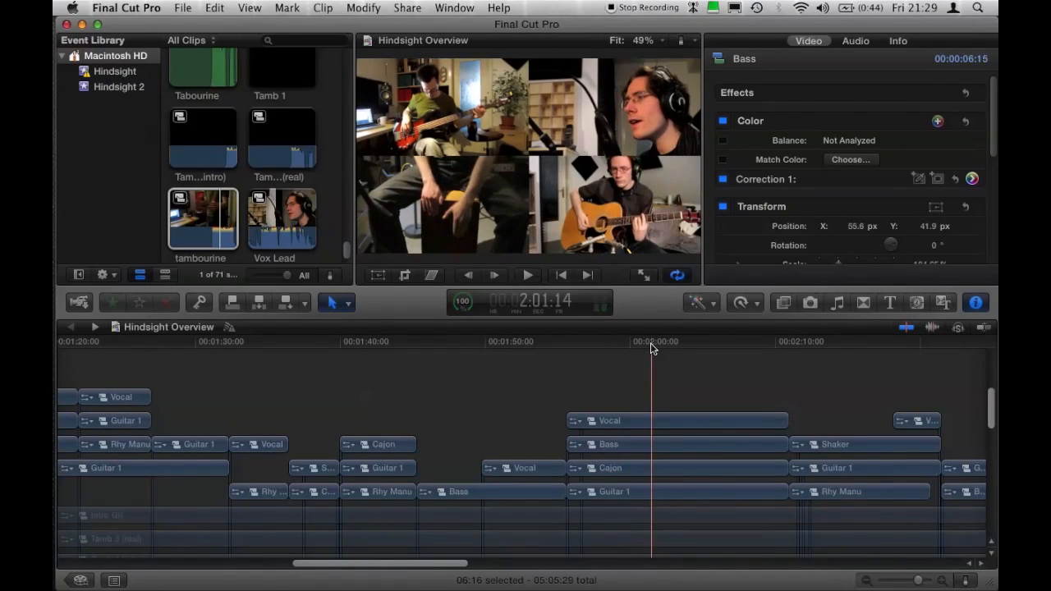
pyautogui.click(653, 419)
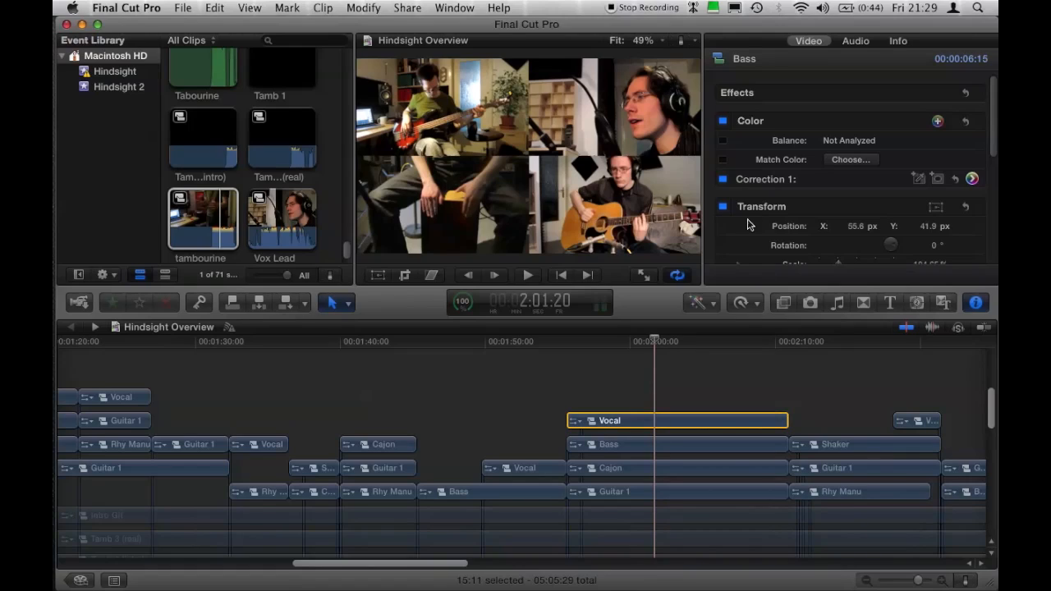
pyautogui.scroll(-3, 902, 135)
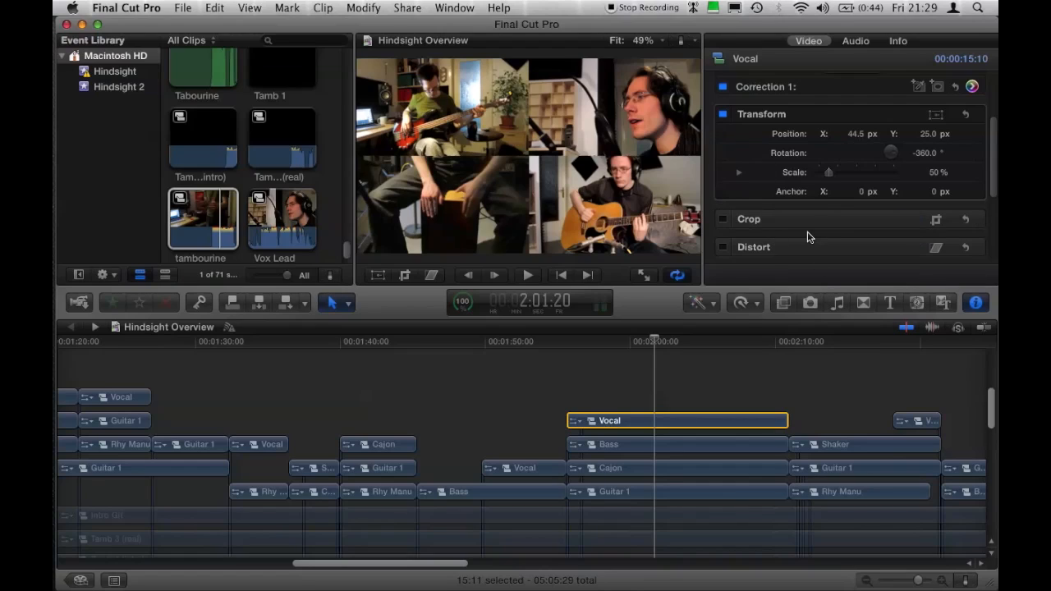
# Examine the tall stack of Ooh clips around 2:40 in the Hindsight Overview timeline.
pyautogui.press('space')
pyautogui.hscroll(3, 679, 371)
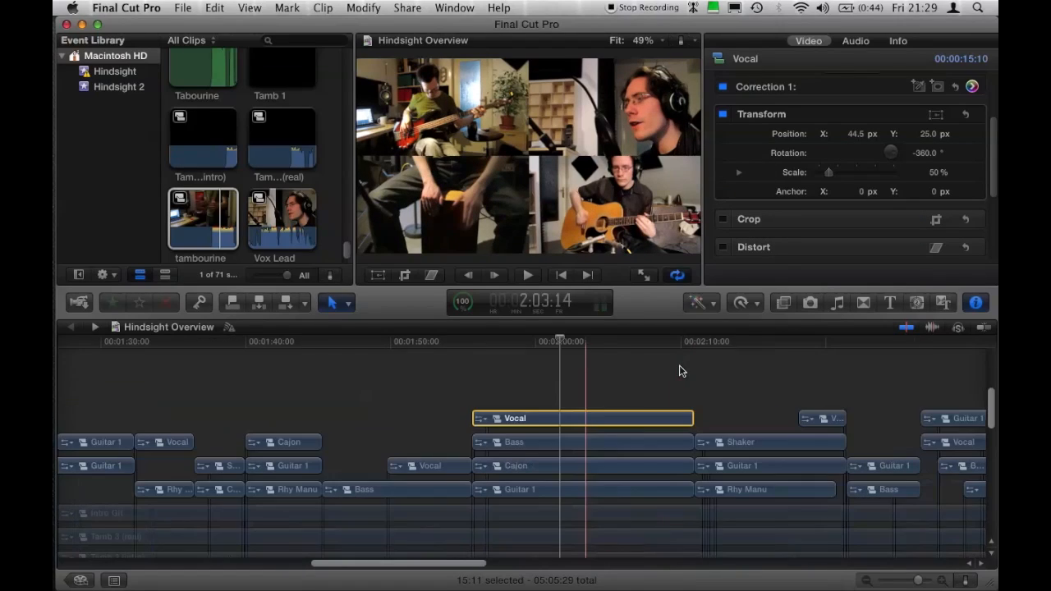
pyautogui.hscroll(6, 680, 371)
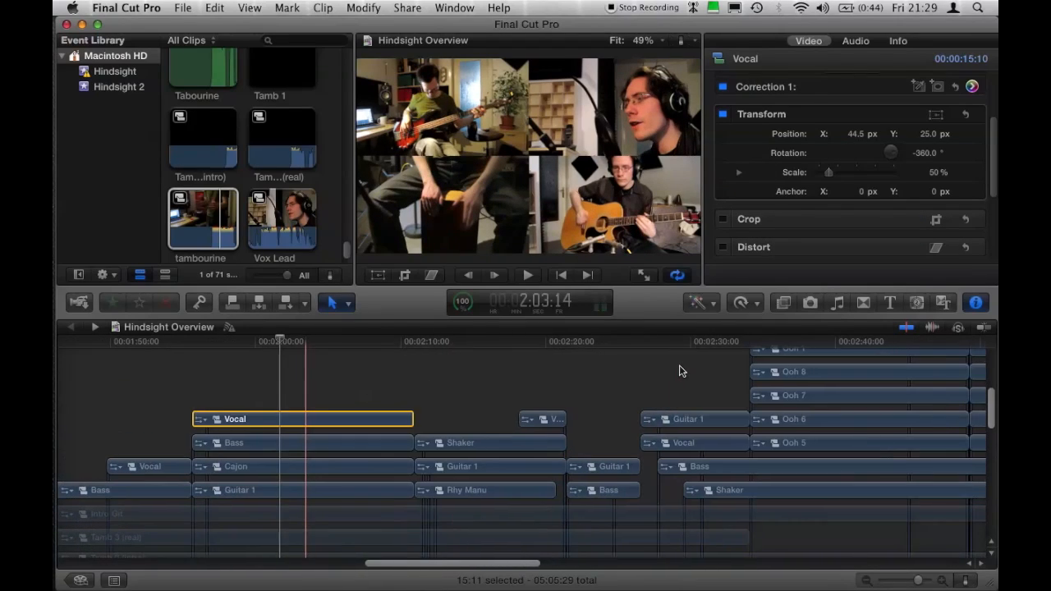
pyautogui.hscroll(5, 679, 371)
pyautogui.scroll(2, 679, 371)
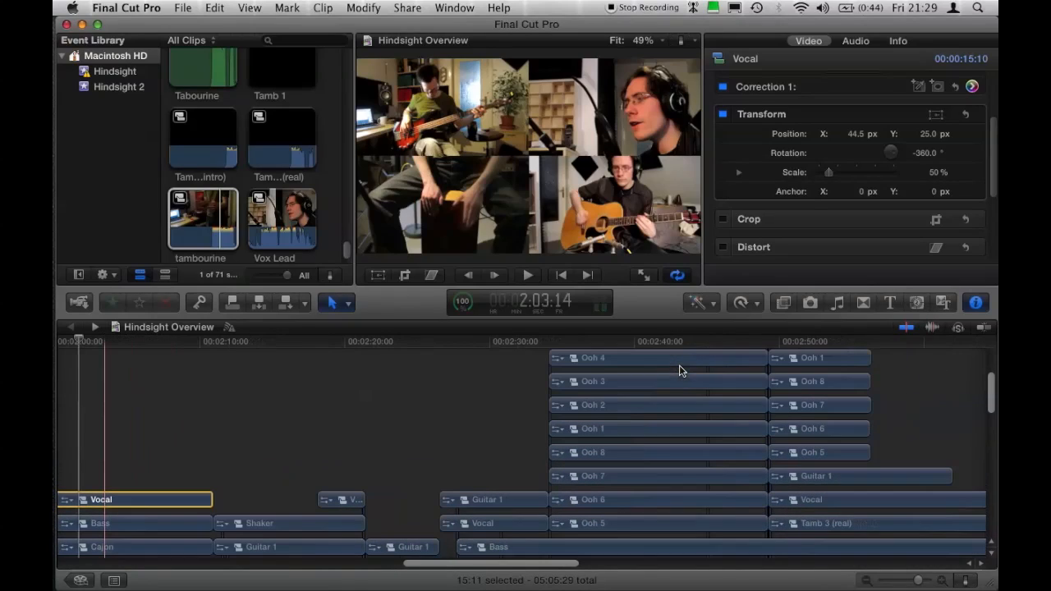